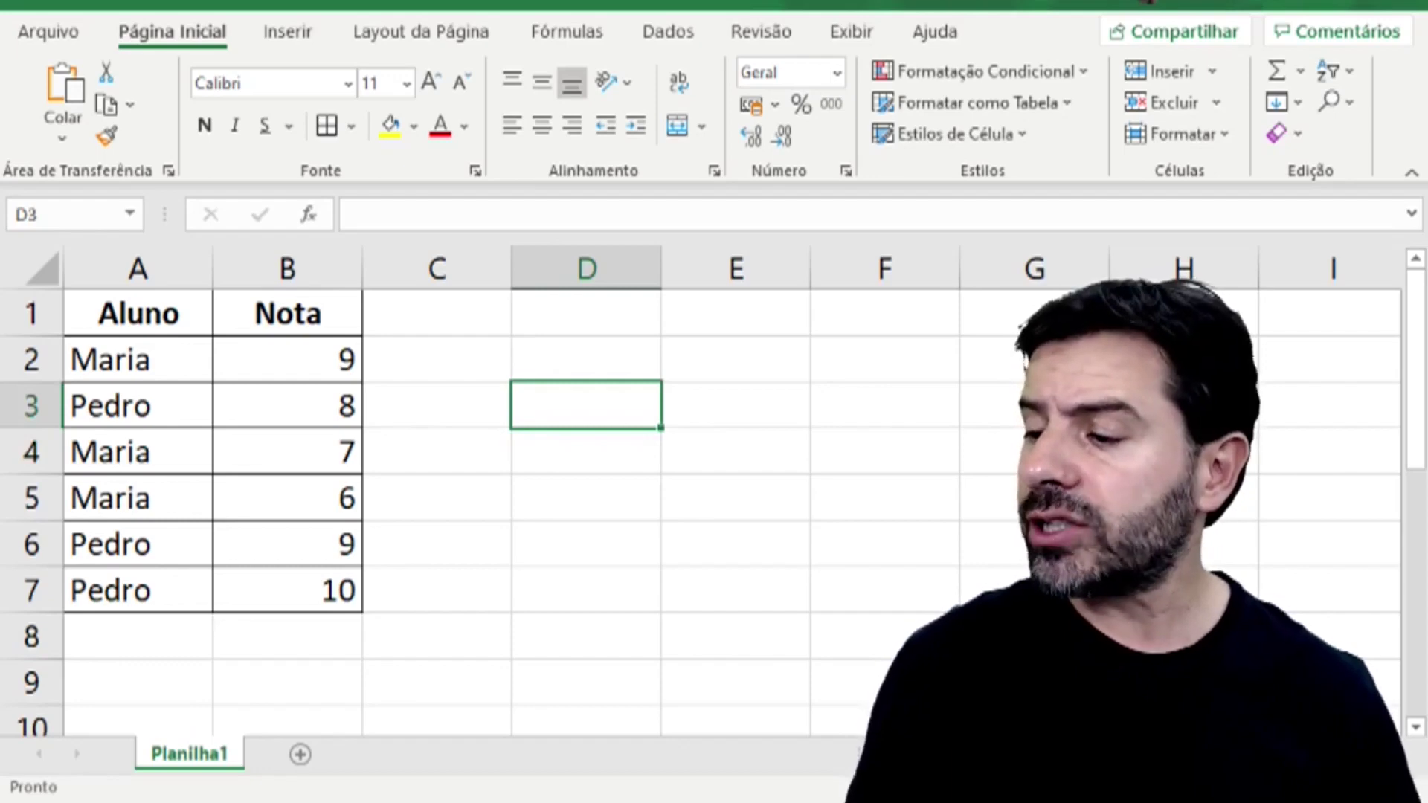
Step: Begin a MÉDIASE formula in cell D1 with the student range A2:A7 as its criteria range
click(433, 642)
scroll(476, 491, down, 3)
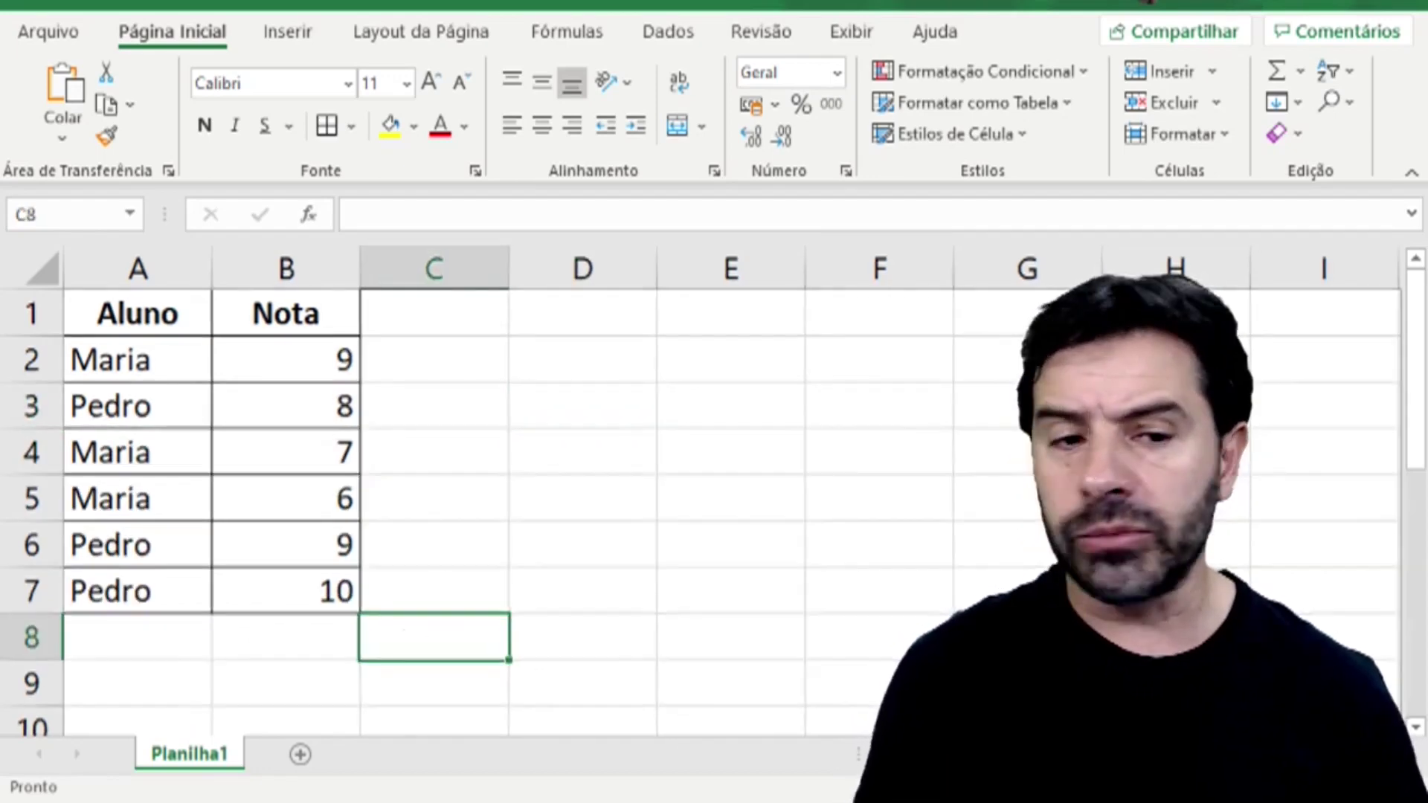
key(Up)
key(Up)
key(Up)
key(Up)
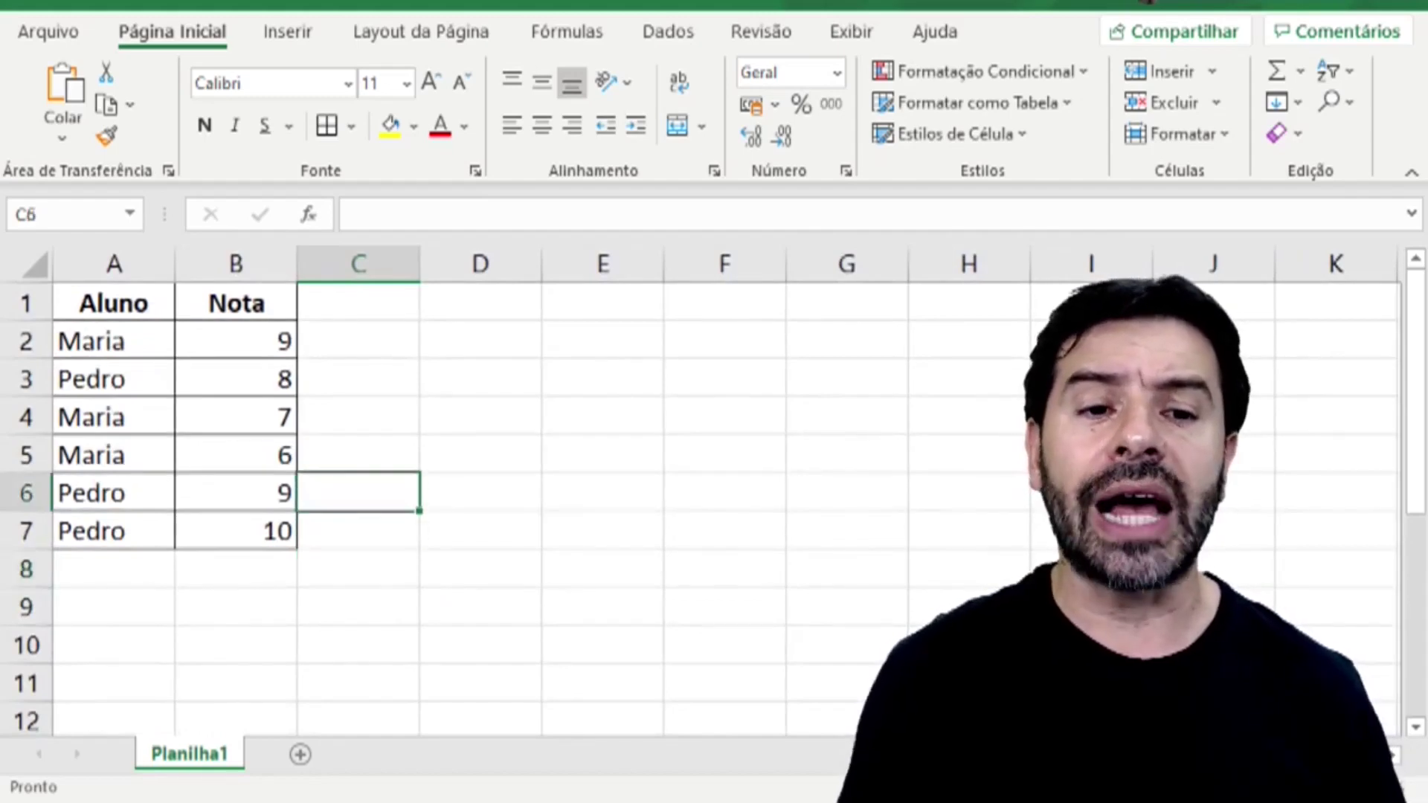
key(Right)
key(Up)
key(Up)
key(Up)
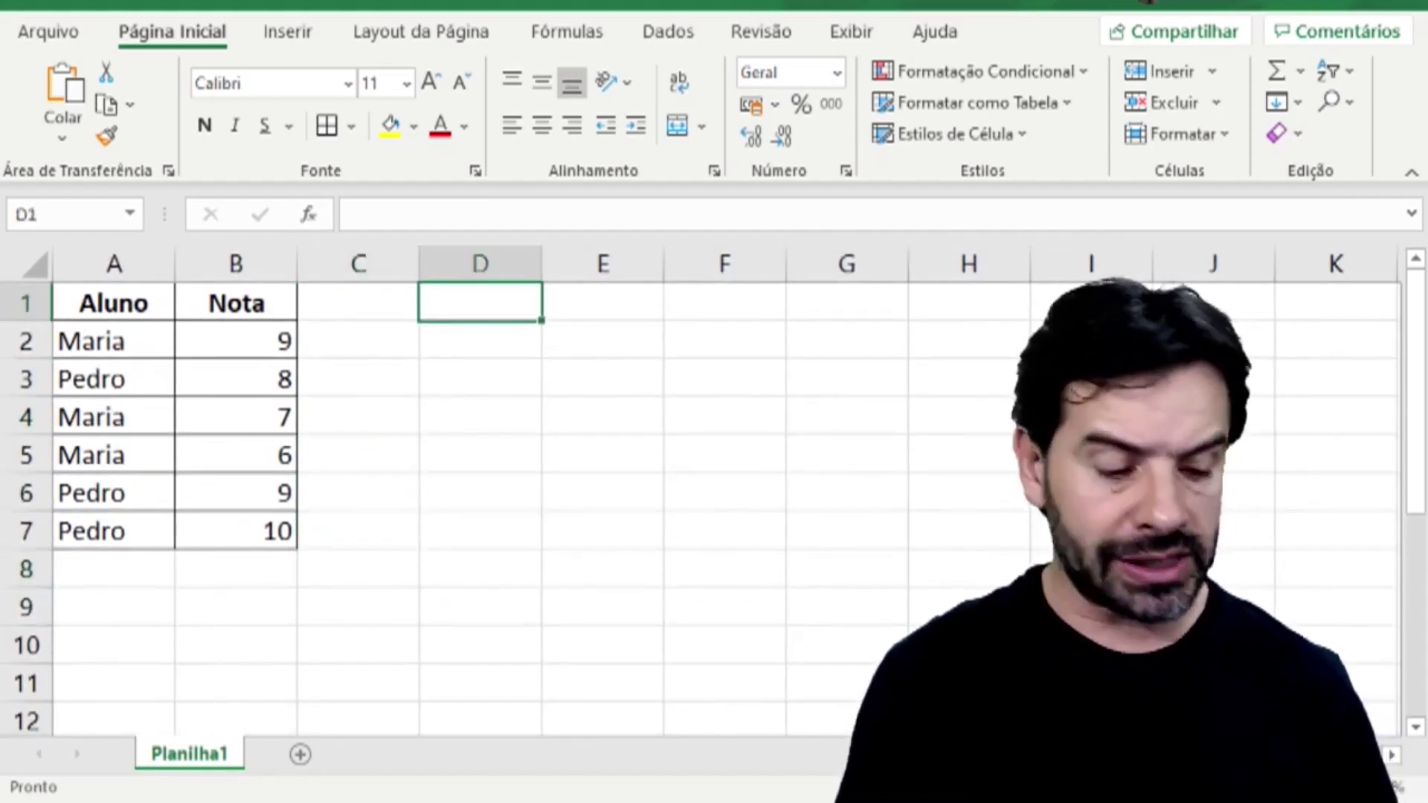
text(=MÉDI)
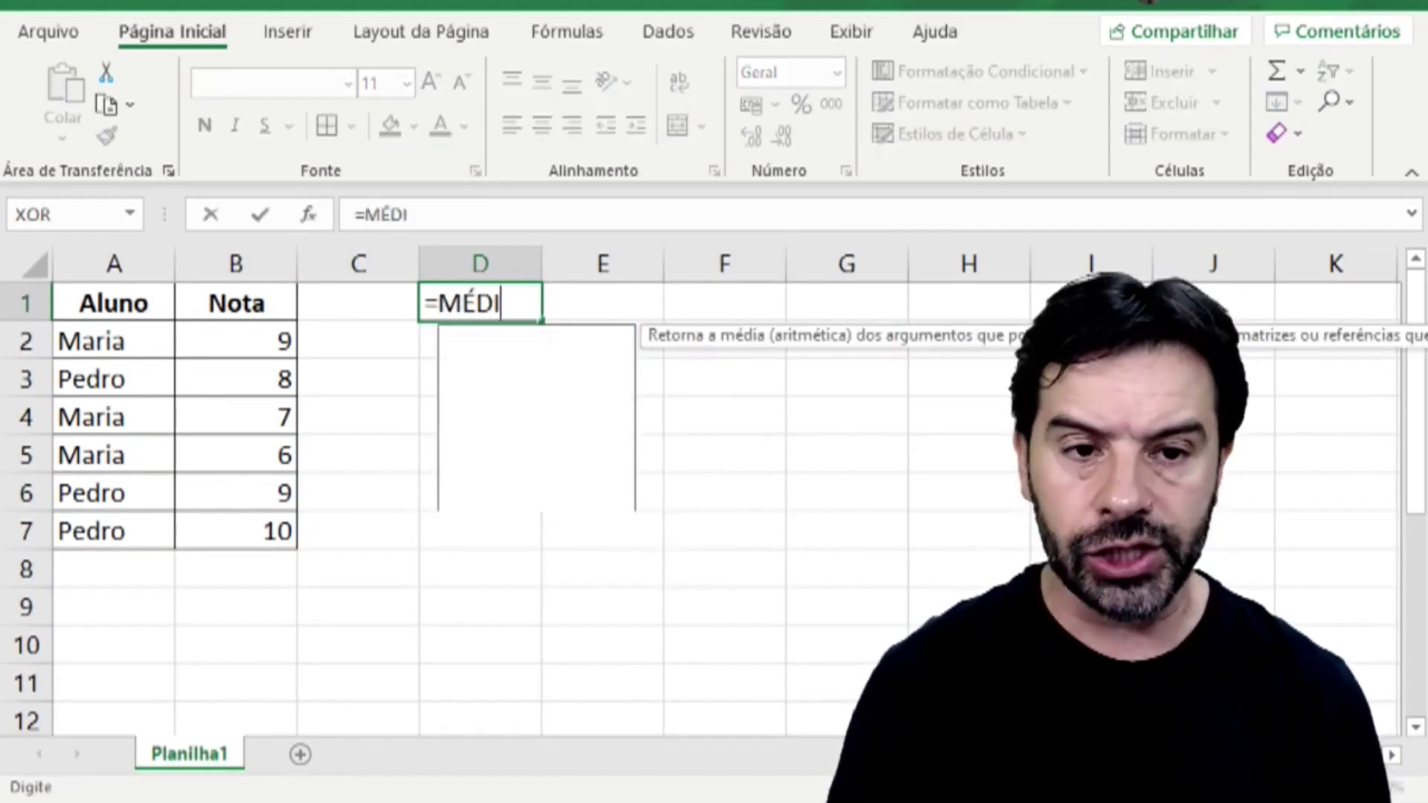
text(ASE()
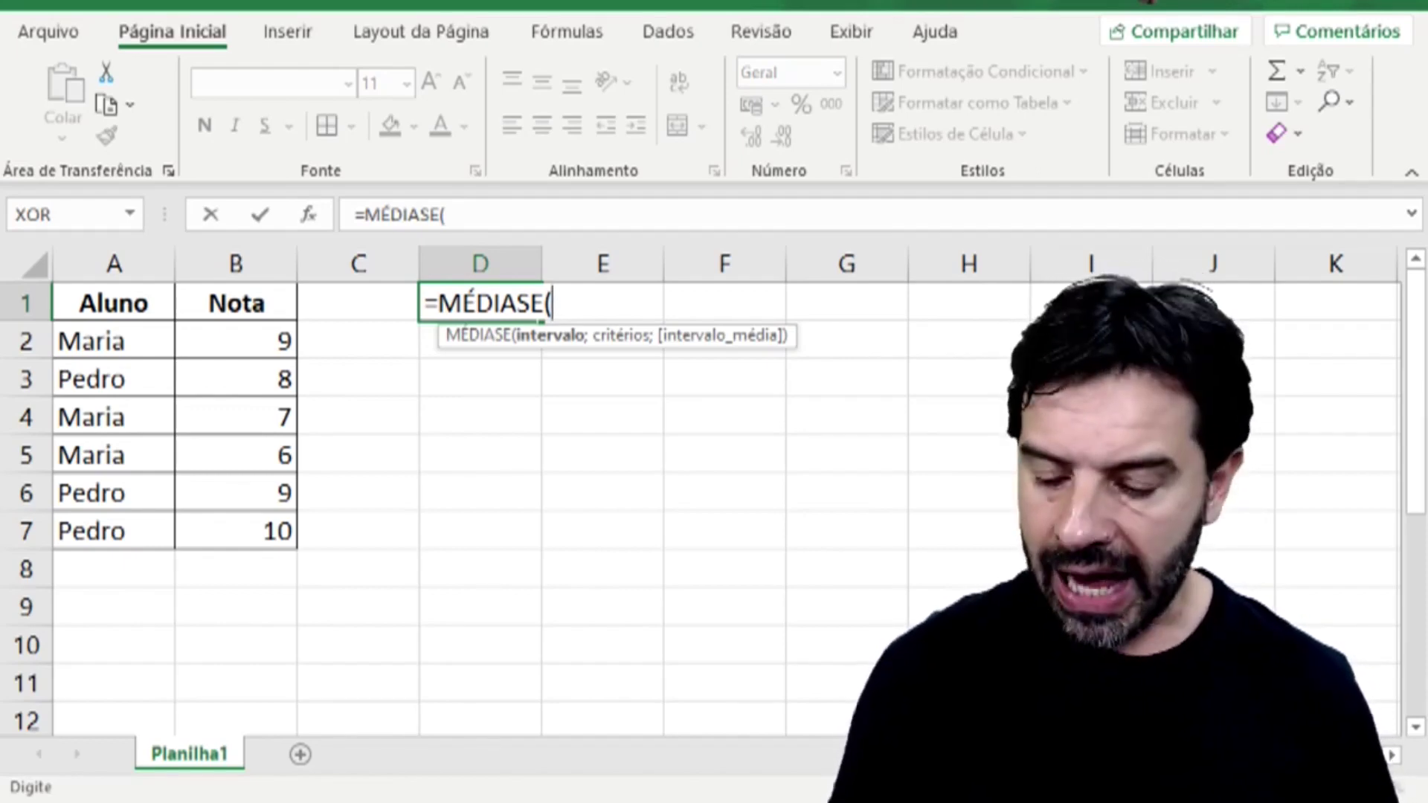
text(A2)
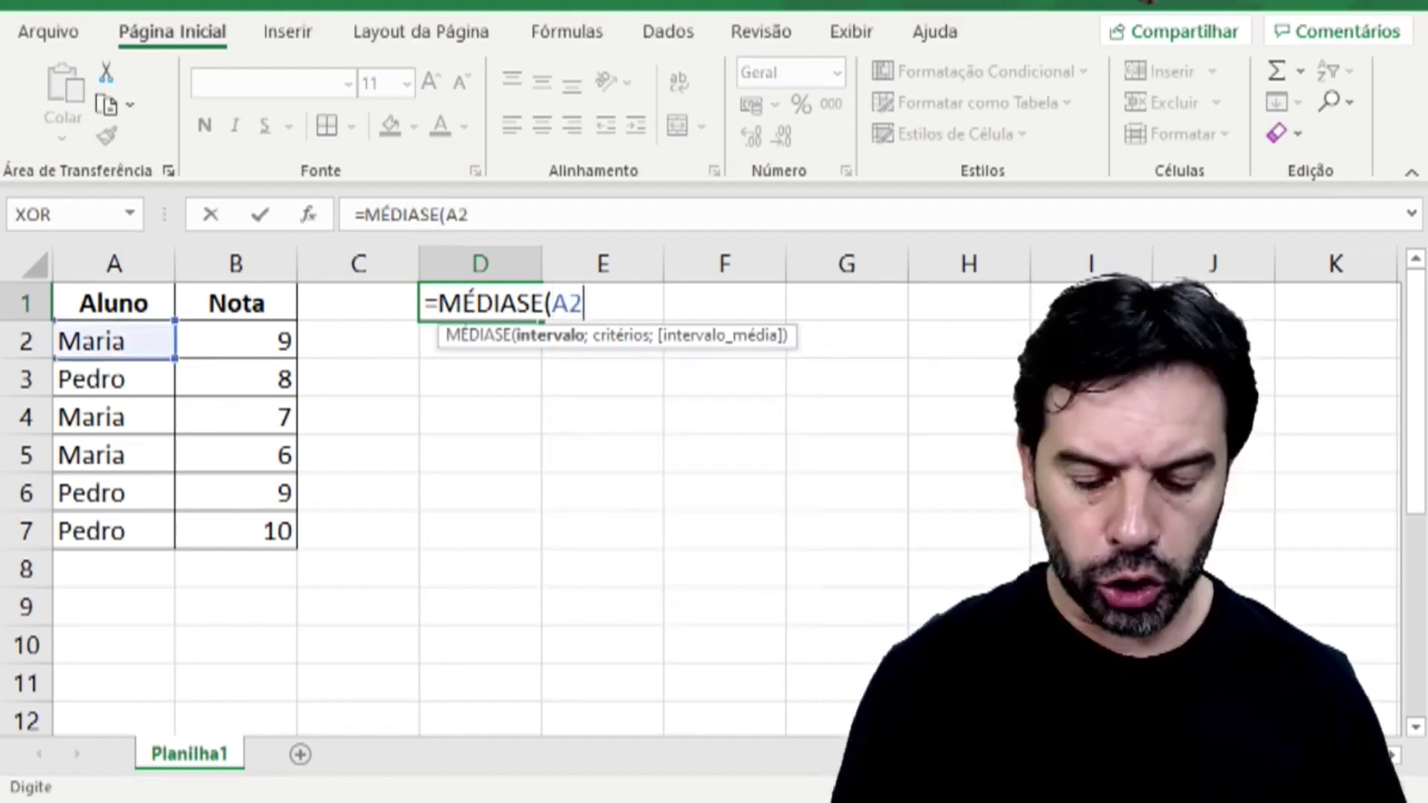
text(:A7)
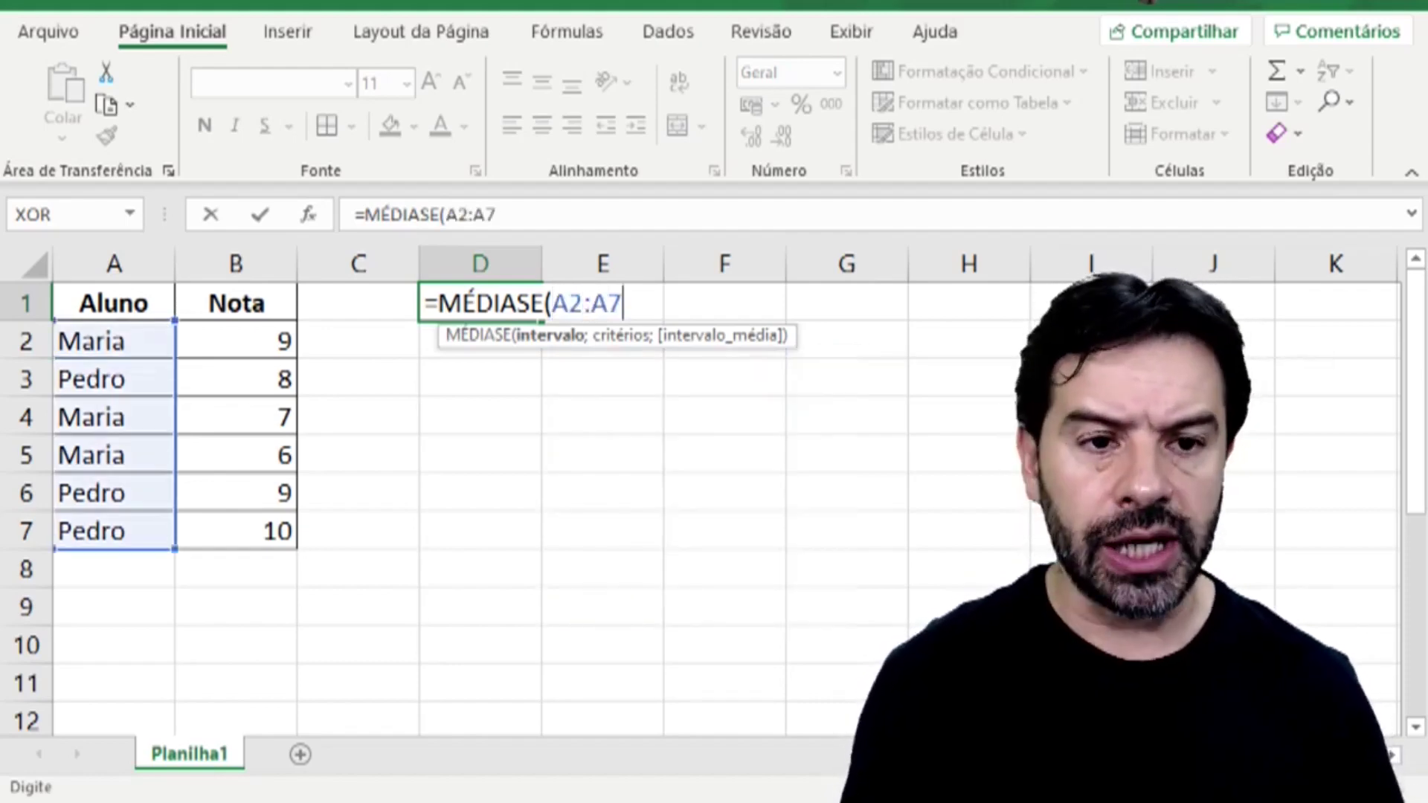
text(;)
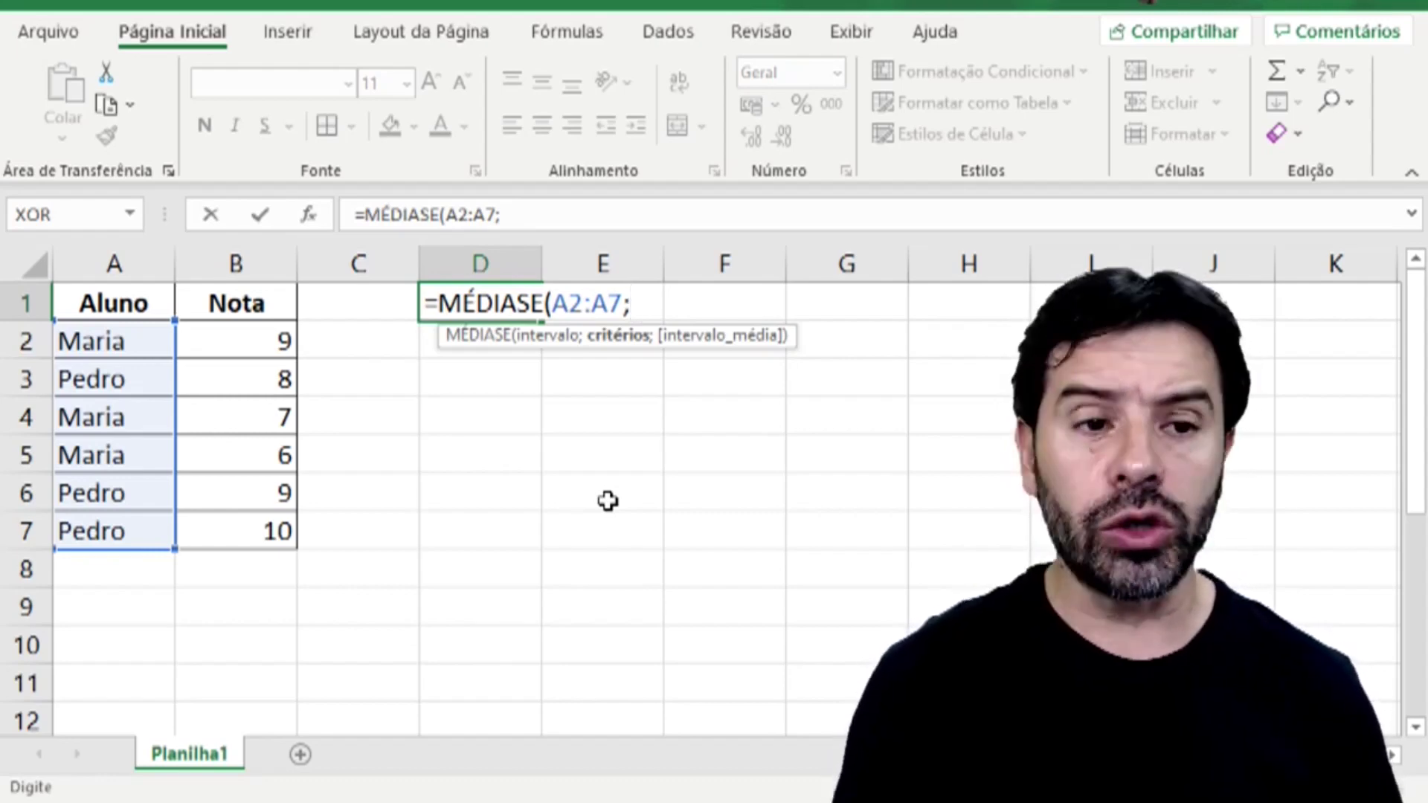
Step: Complete the D1 formula with the name of the student in A3 as quoted criterion and B2:B7 as average range
text("Pedro";)
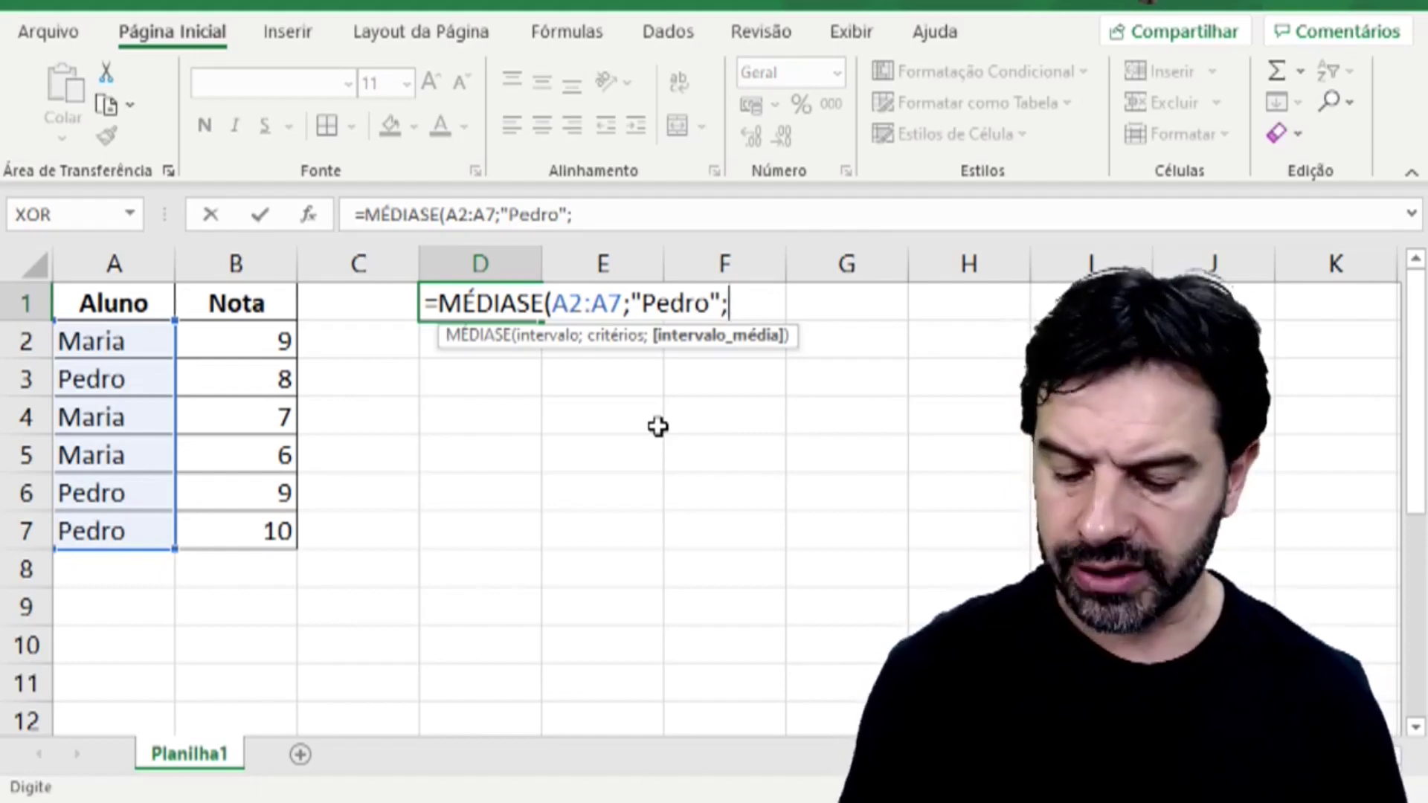
text(B2)
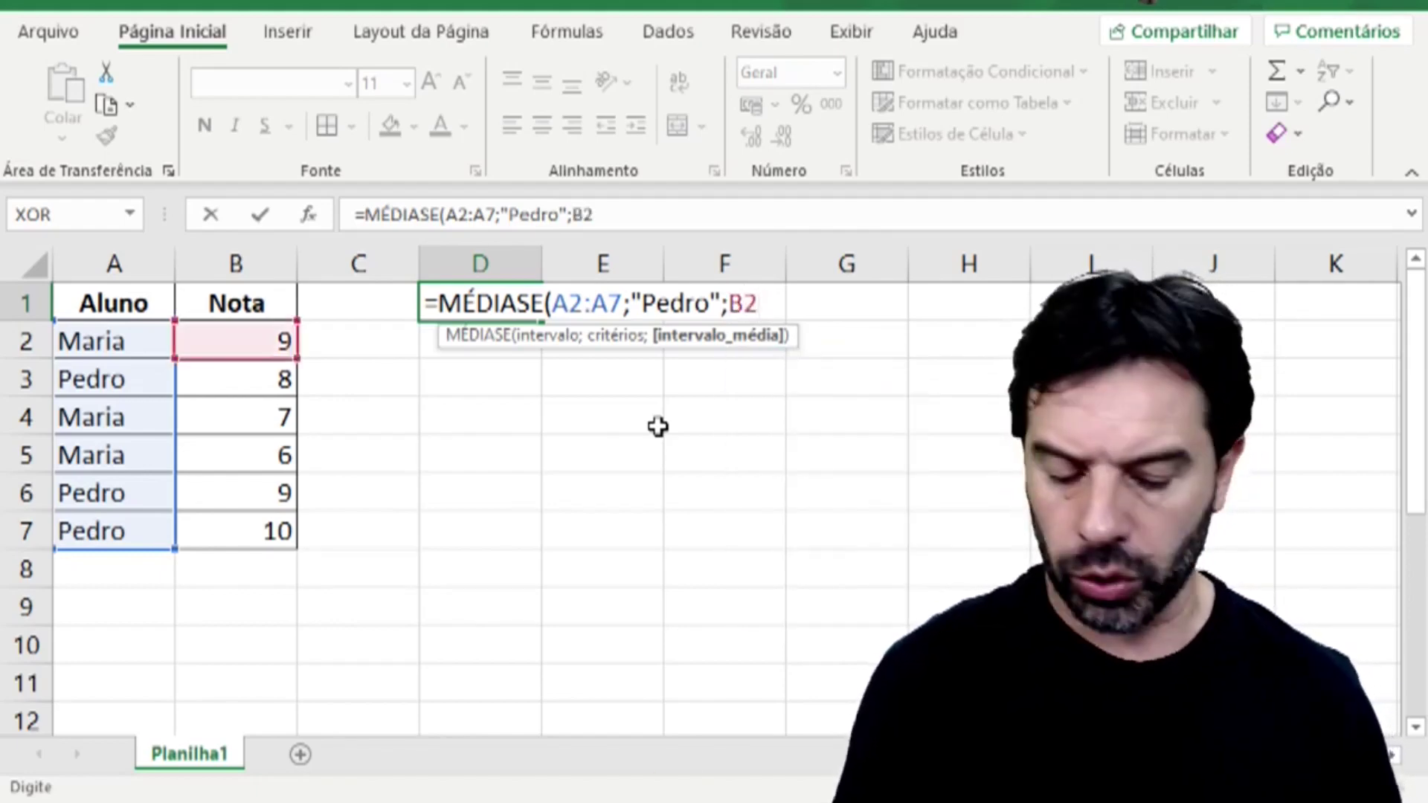
text(:B7))
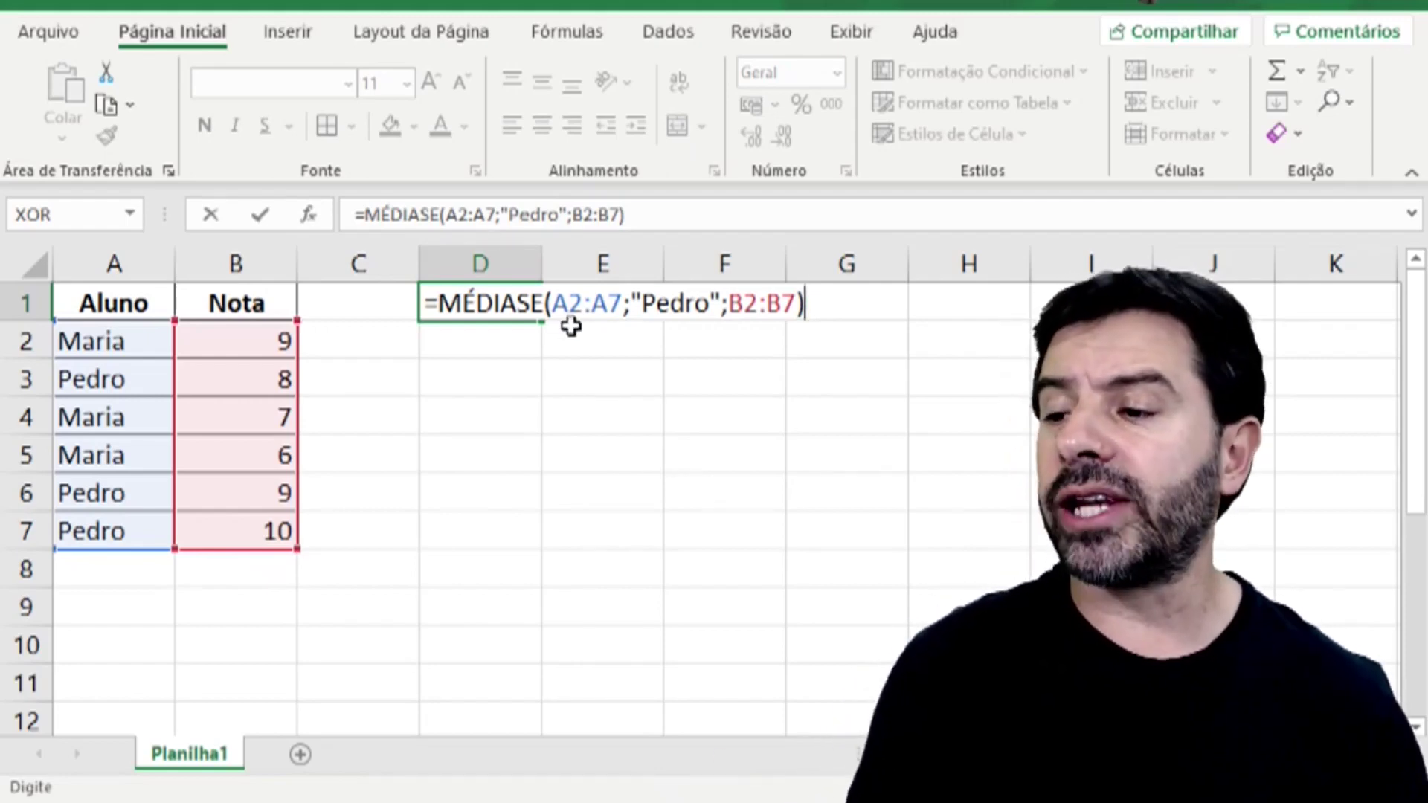
drag(630, 303, 719, 295)
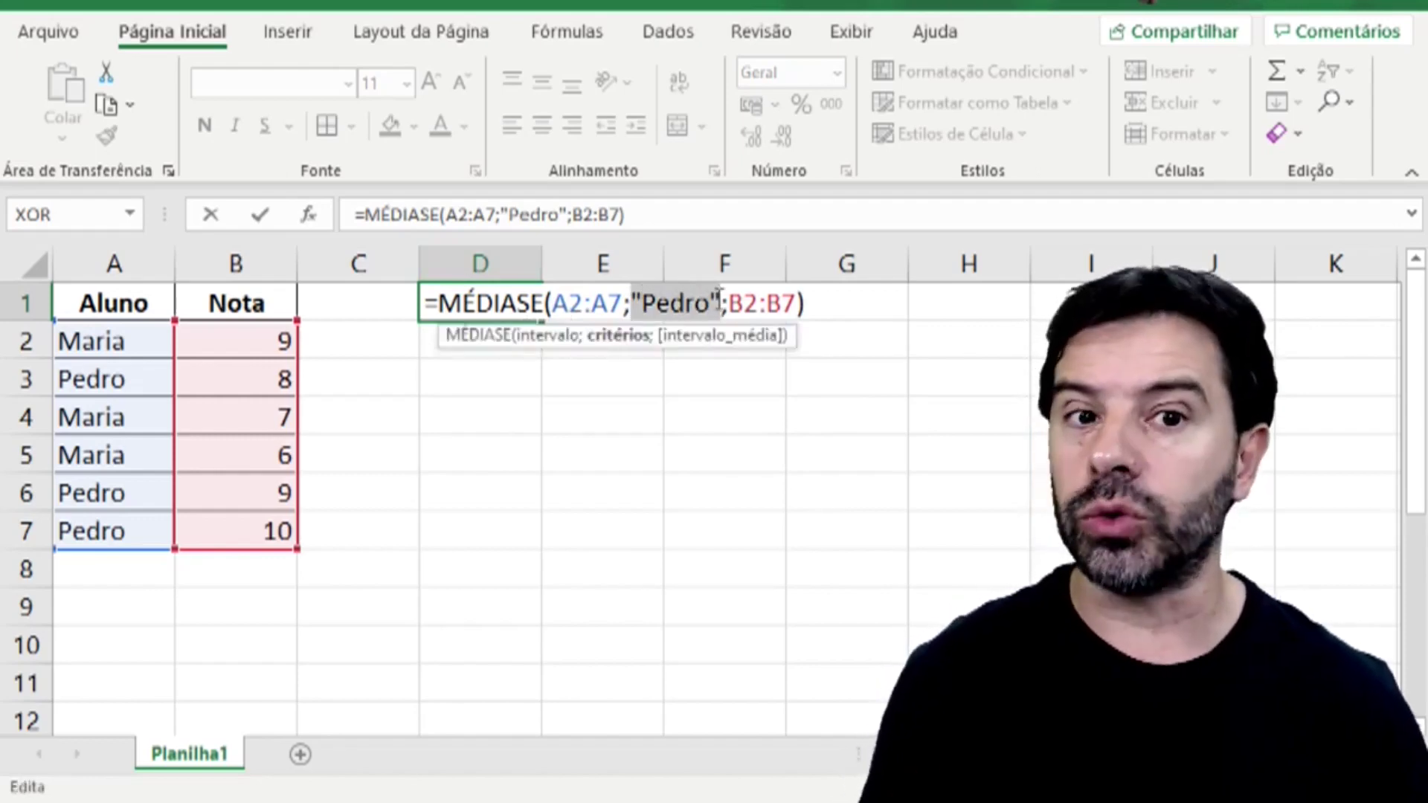
drag(551, 302, 620, 303)
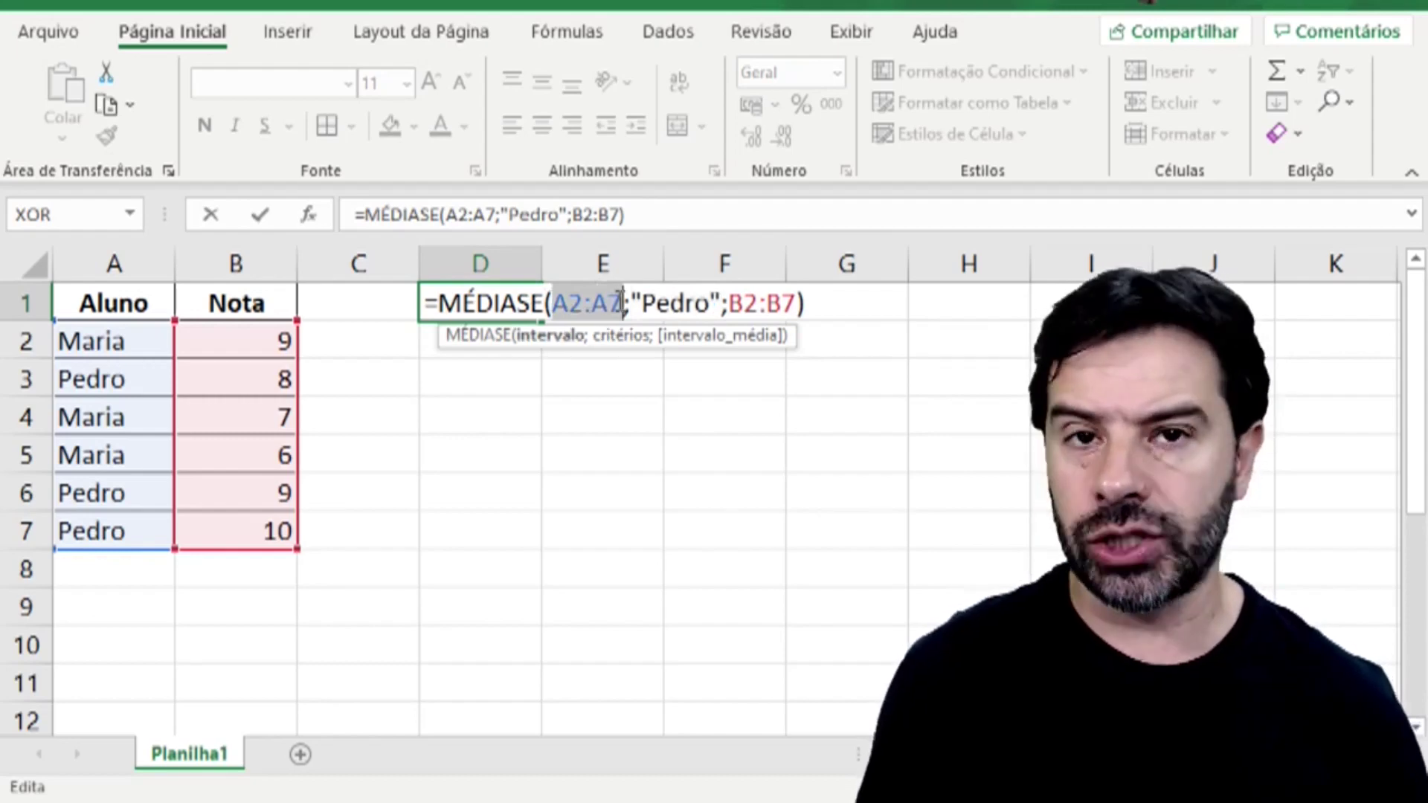
drag(728, 301, 795, 302)
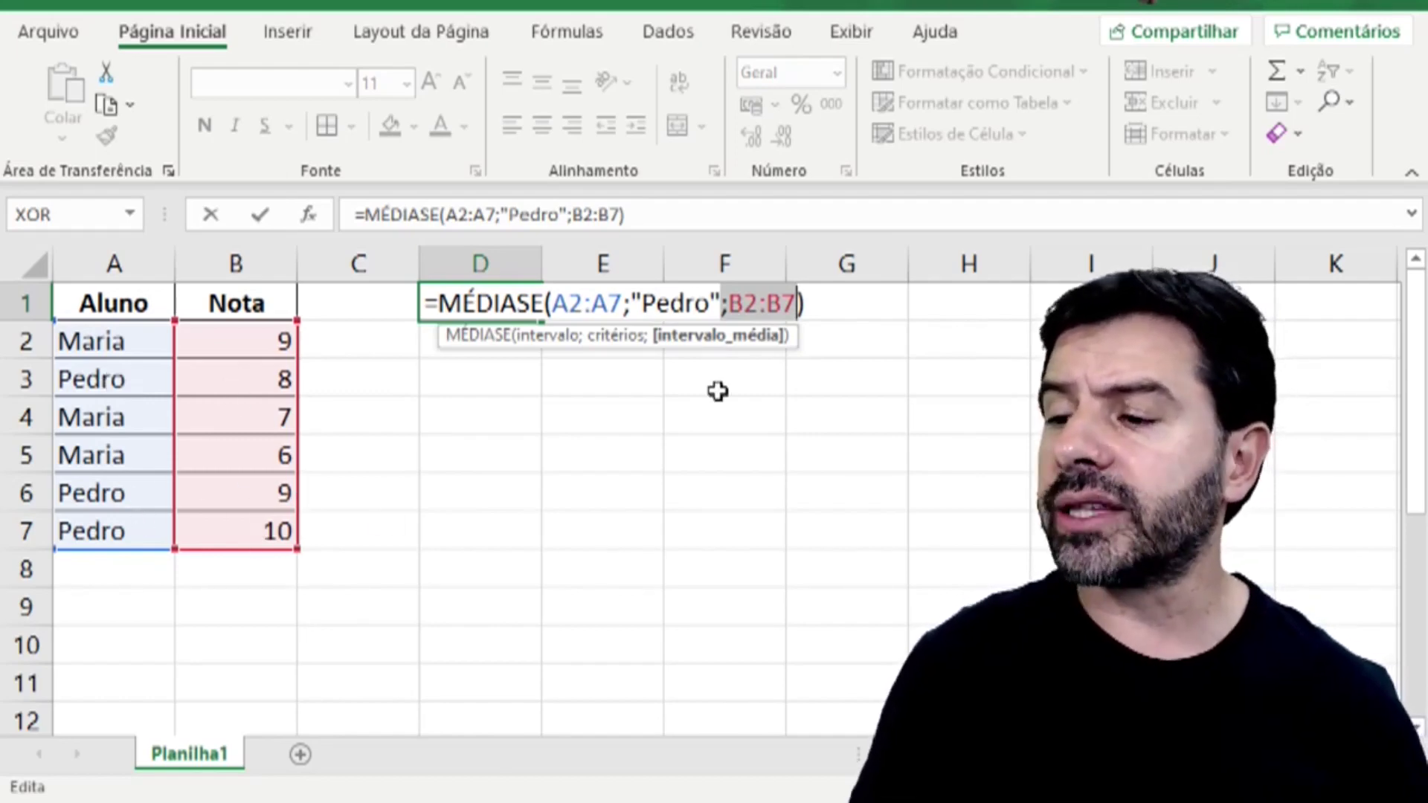
click(818, 305)
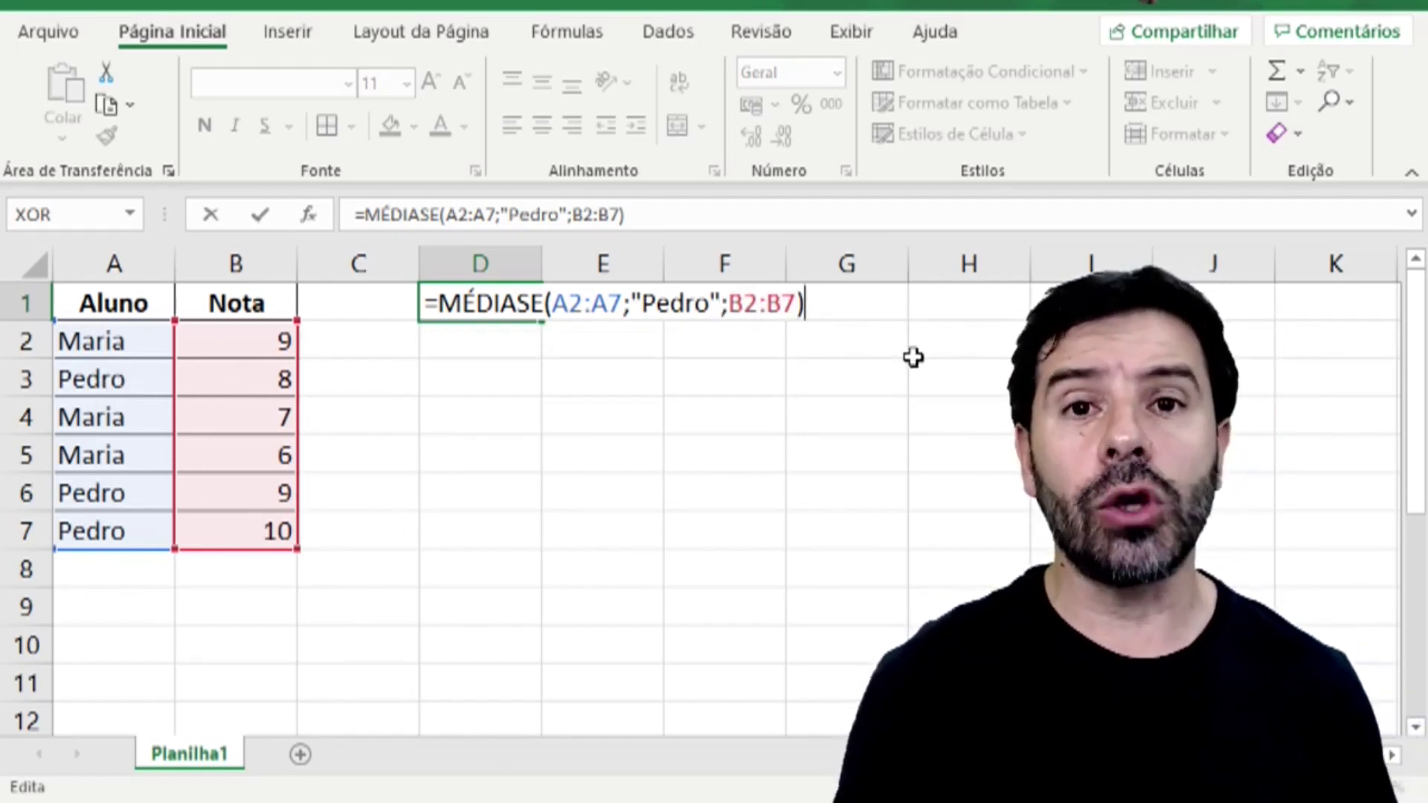
key(Return)
key(Up)
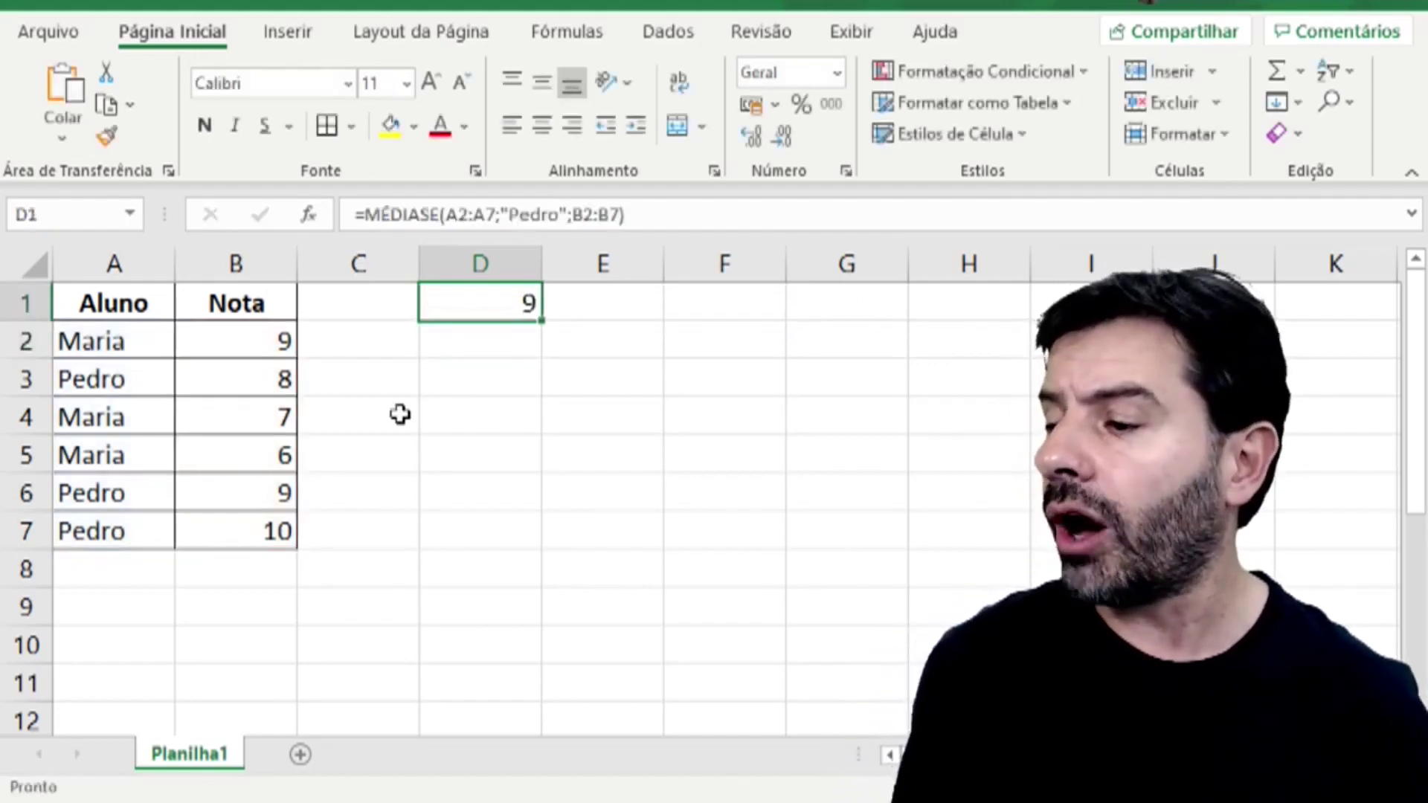
Step: Check the student's grade entries in rows 3, 6 and 7 against the MÉDIASE formula in D1
drag(166, 379, 237, 376)
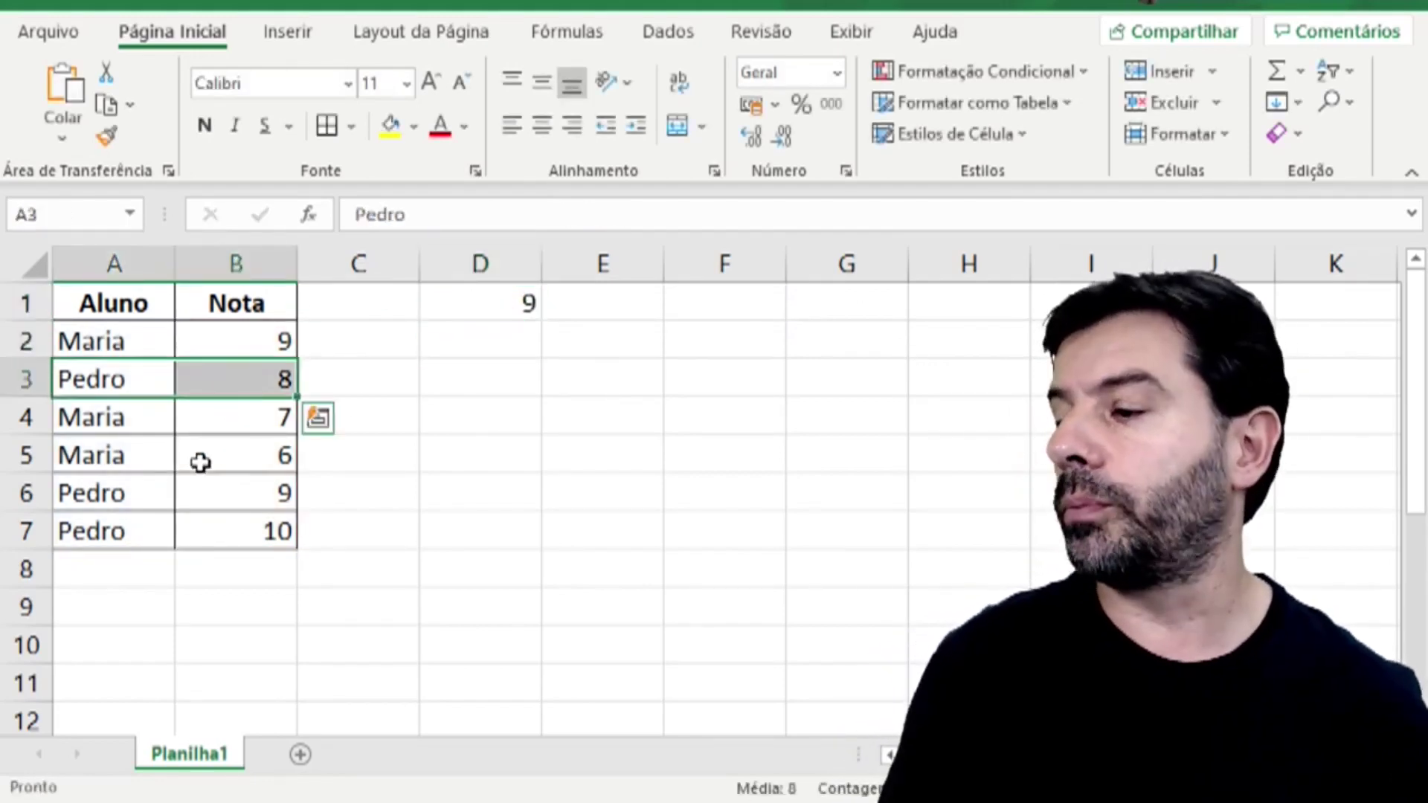
drag(119, 498, 223, 497)
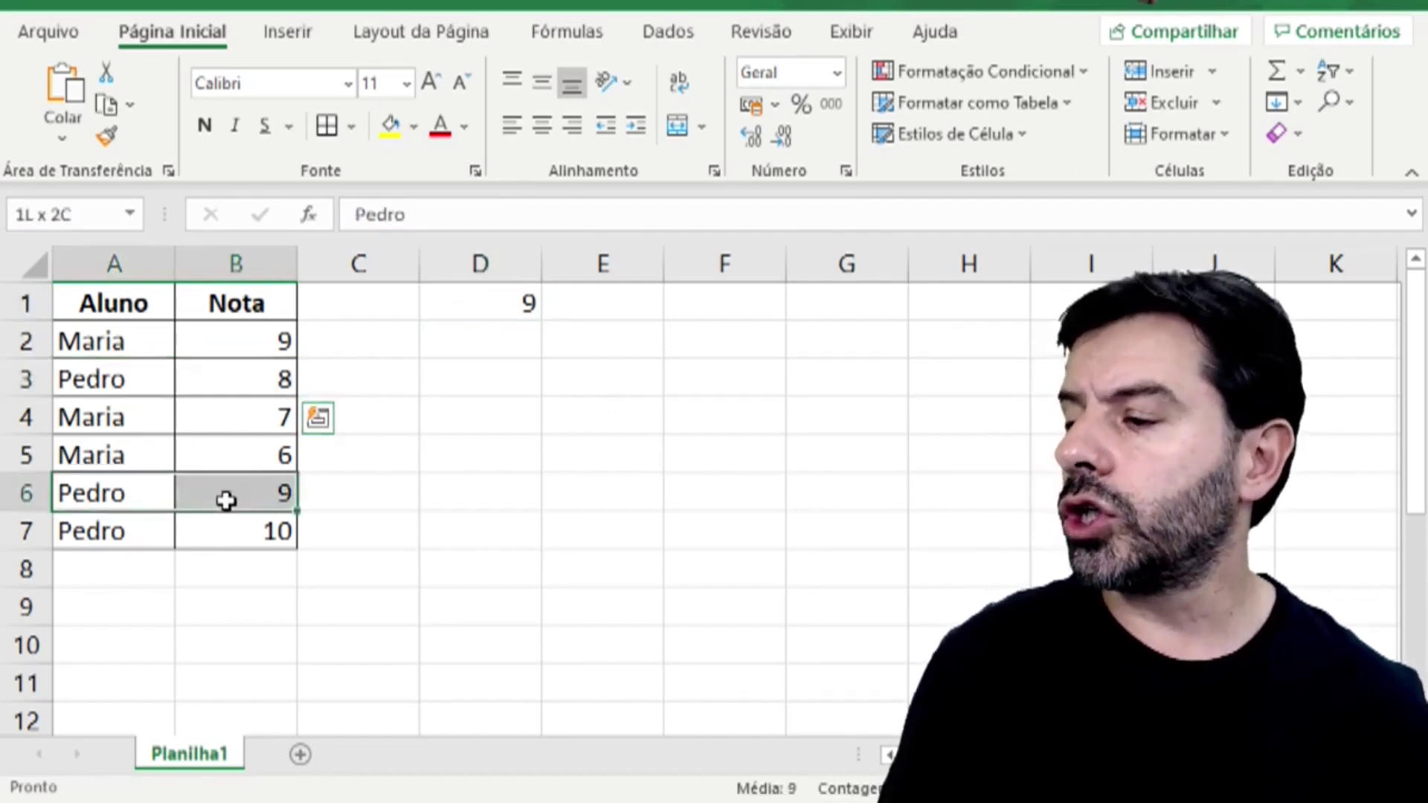
drag(118, 531, 224, 531)
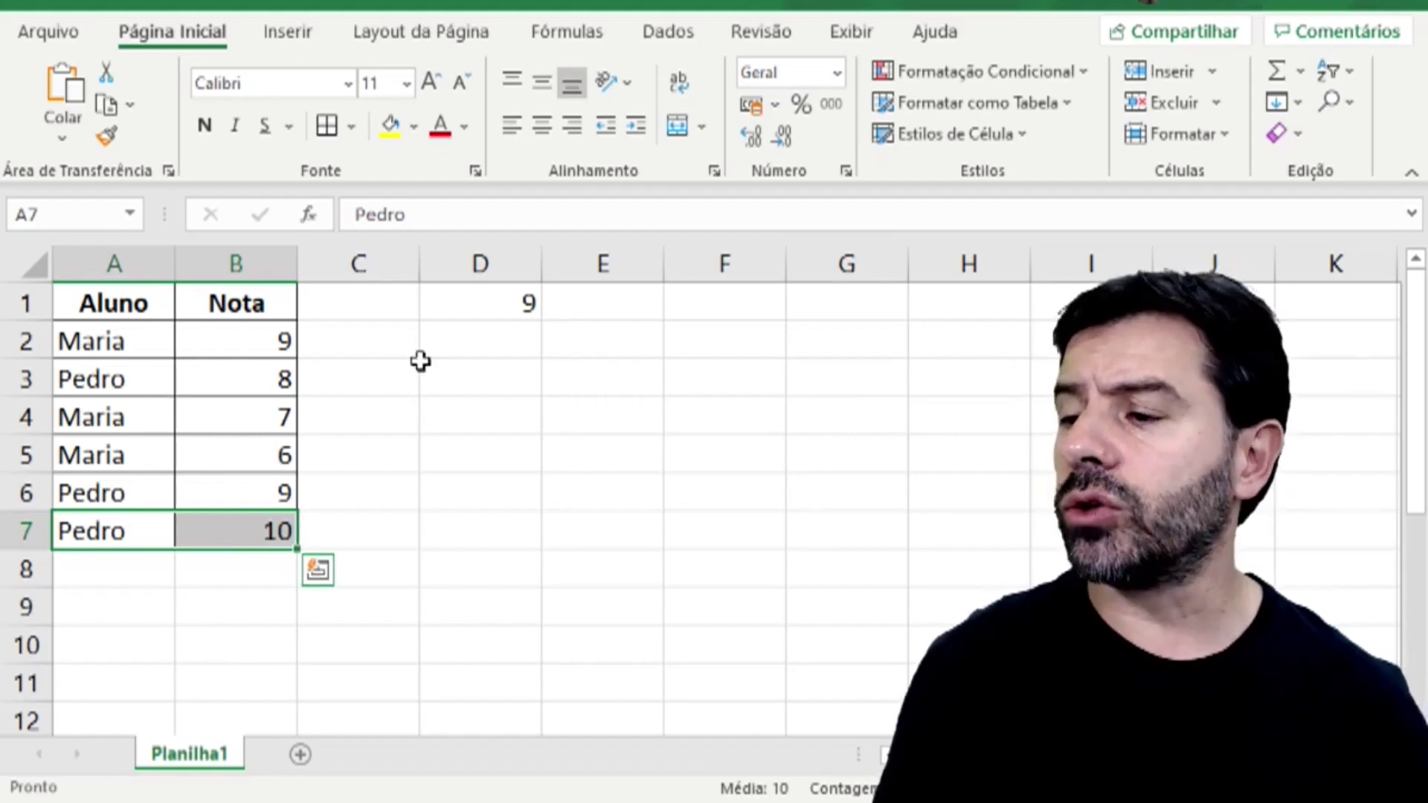
click(507, 311)
double_click(503, 309)
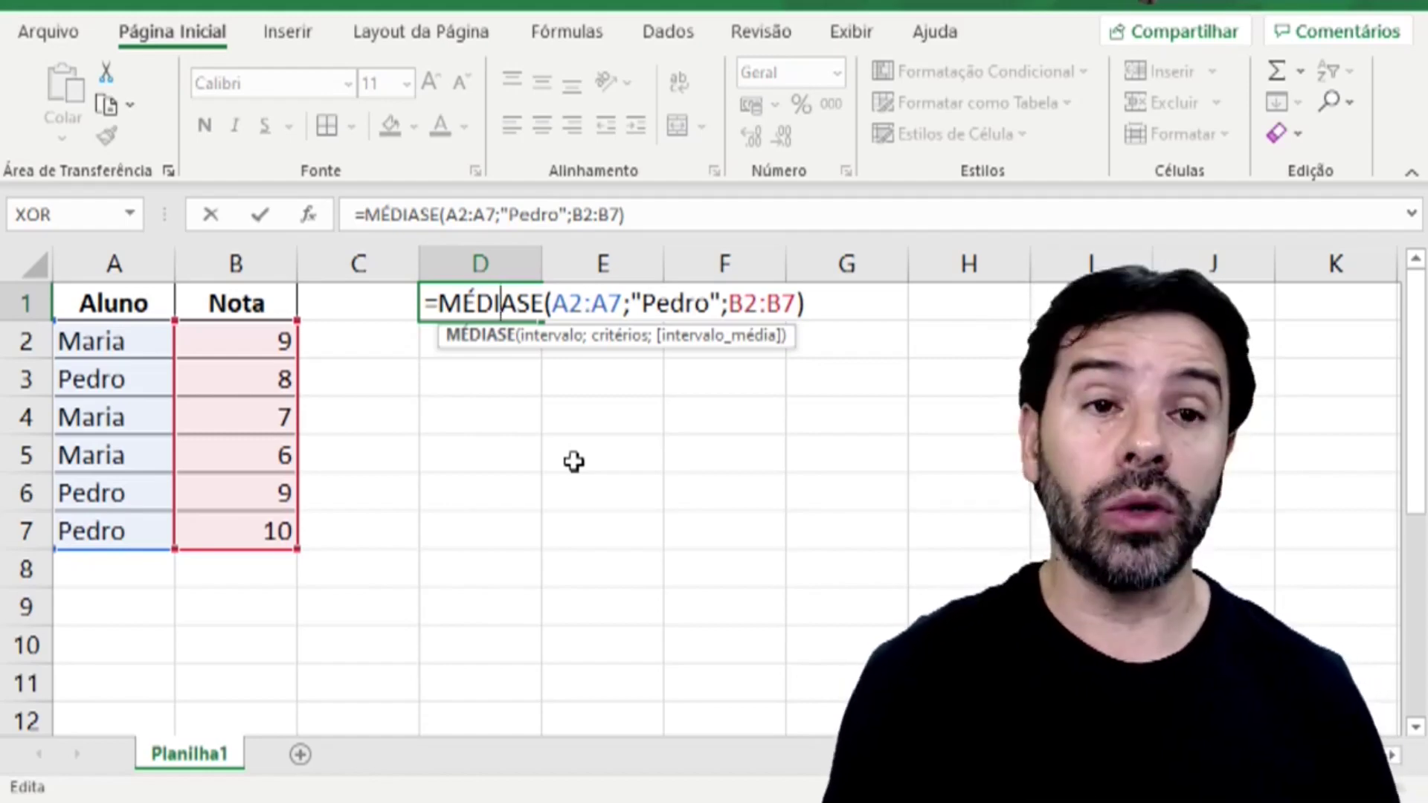
key(Return)
key(Up)
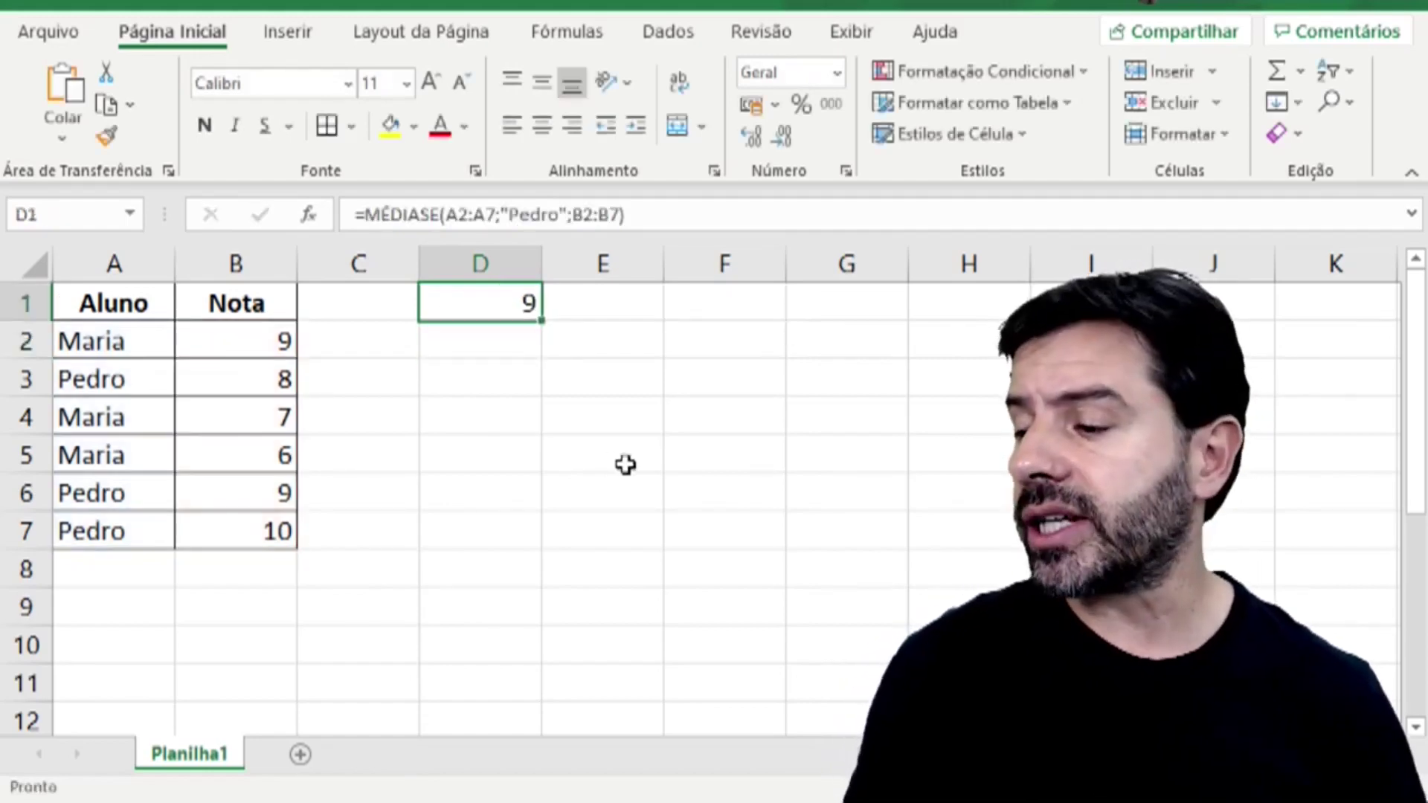
Step: Add a new worksheet and enter 3, 4 and 5 in cells A1 to C1
click(300, 756)
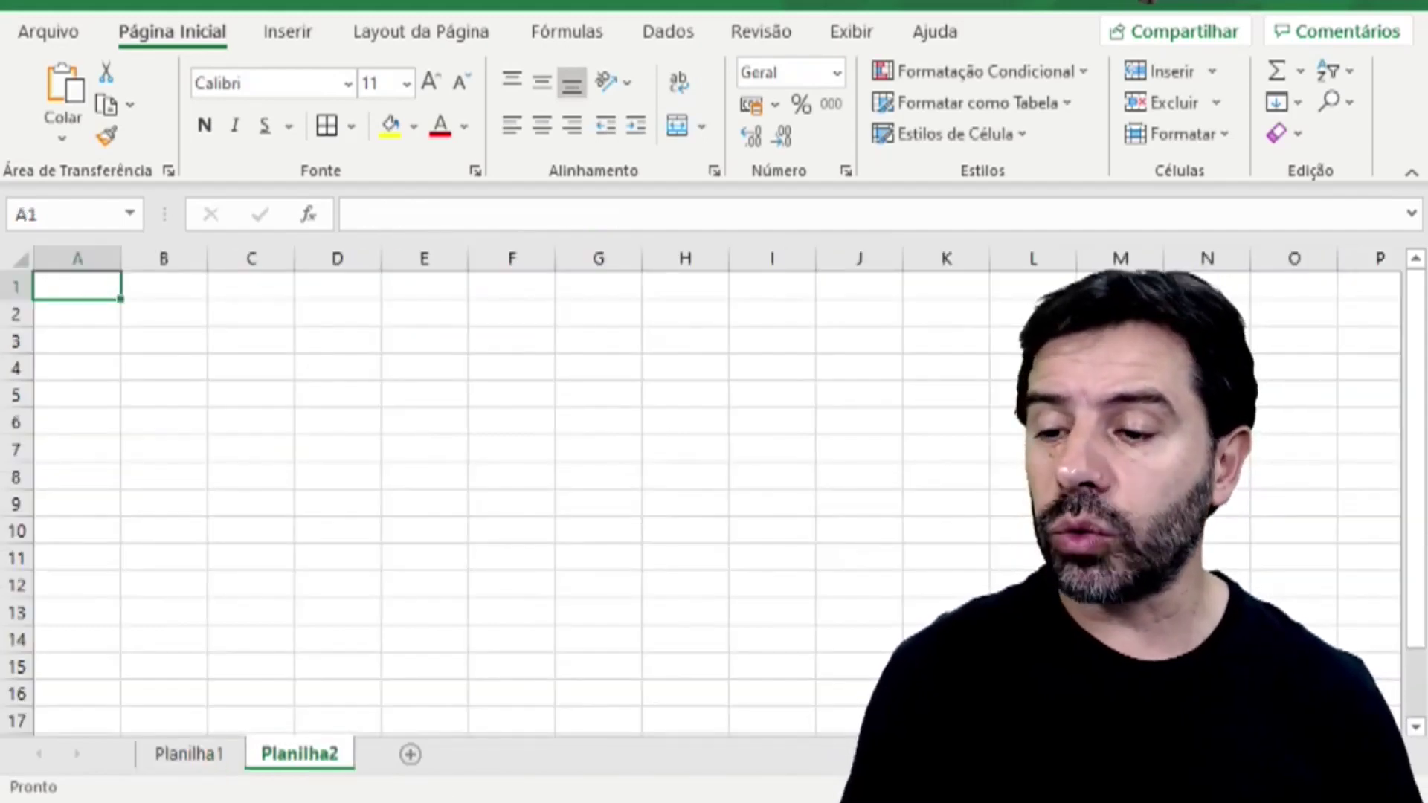
scroll(483, 490, up, 8)
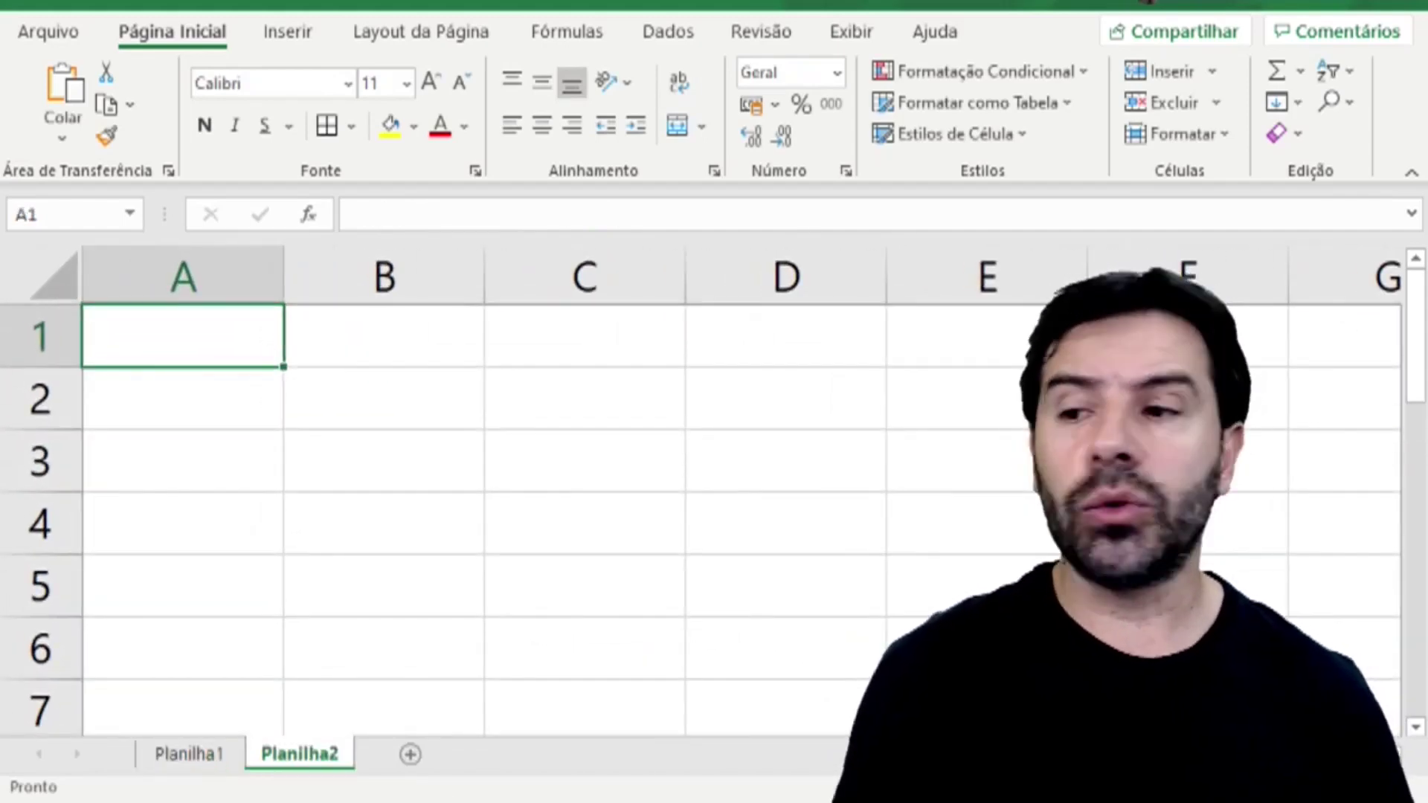
key(Right)
key(Left)
text(3)
key(Right)
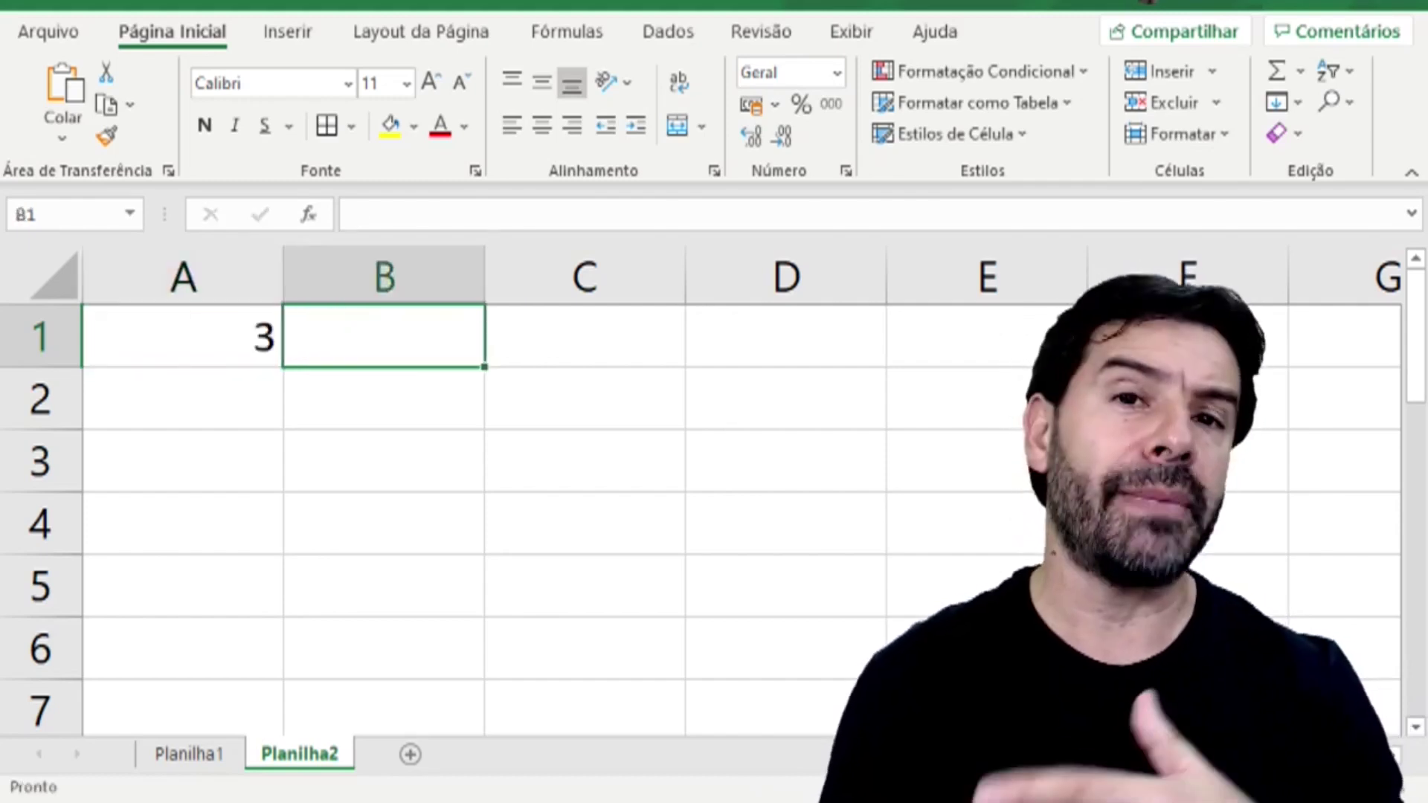
text(4)
key(Right)
text(5)
key(Return)
key(Left)
key(Left)
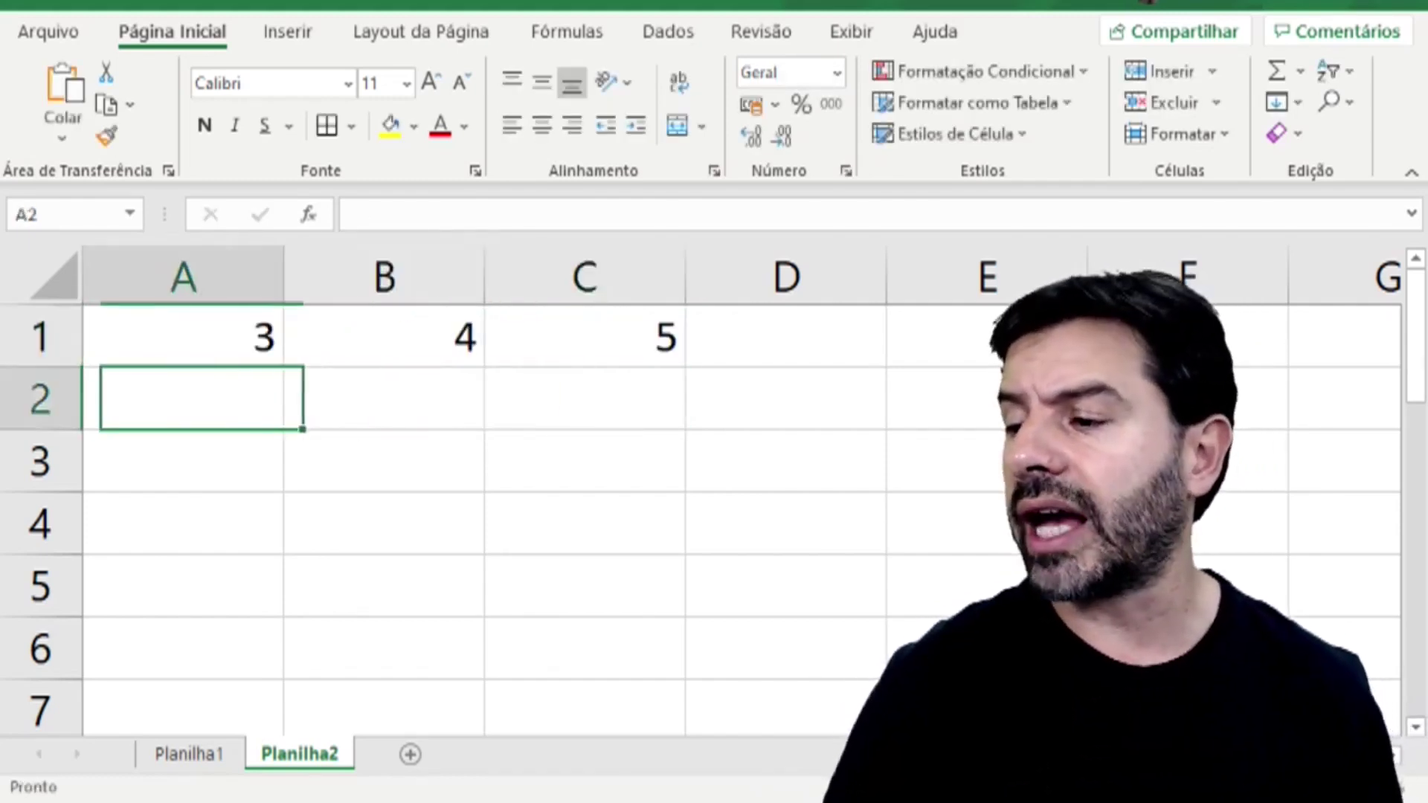
Step: Enter 6, 7 and 8 in cells A2 to C2
text(6)
key(Right)
text(7)
key(Right)
text(8)
key(Return)
key(Left)
key(Left)
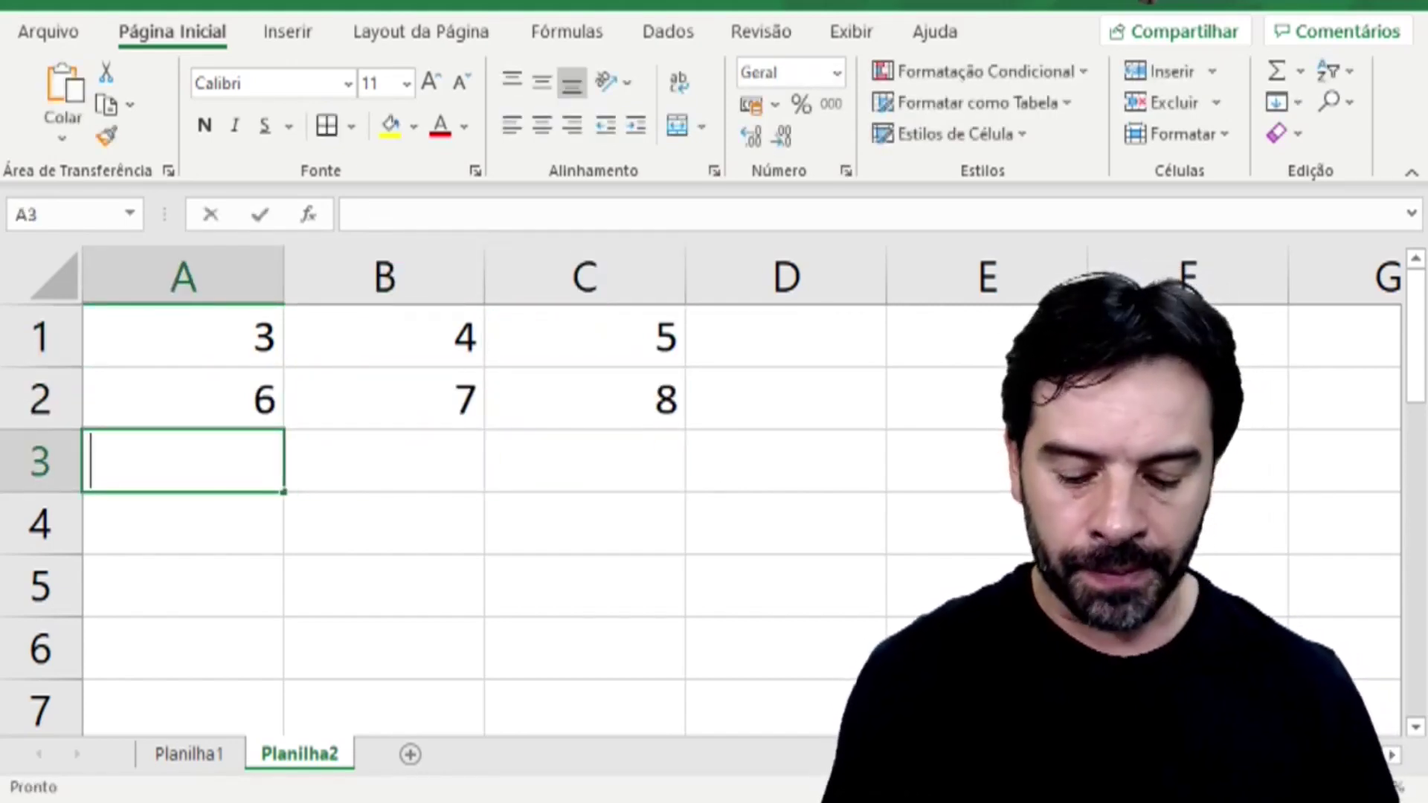
Step: Enter the formula =MÉDIASE(A1:C2;"<5") in cell A3 to average only the values below 5
text(=MÉDIASE()
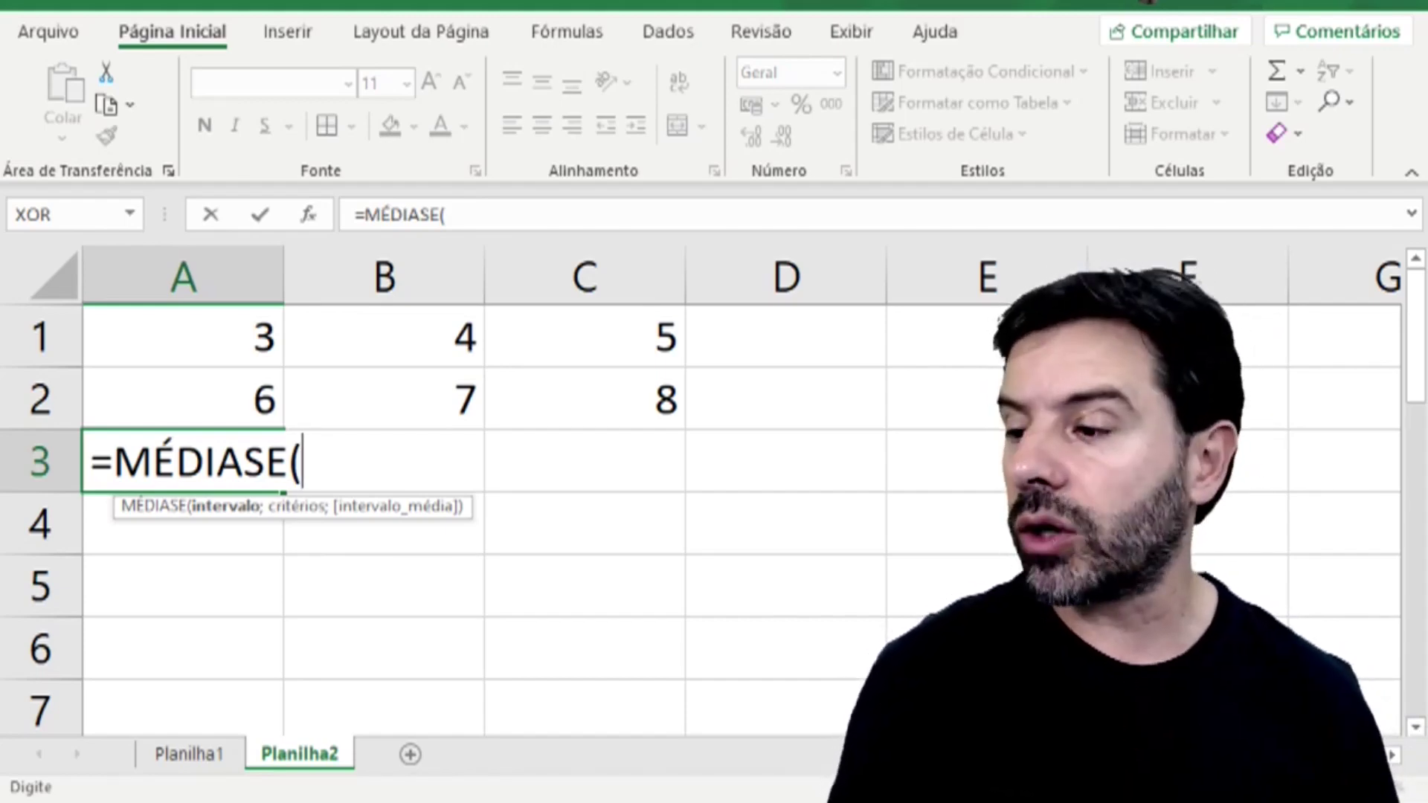
text(A1:)
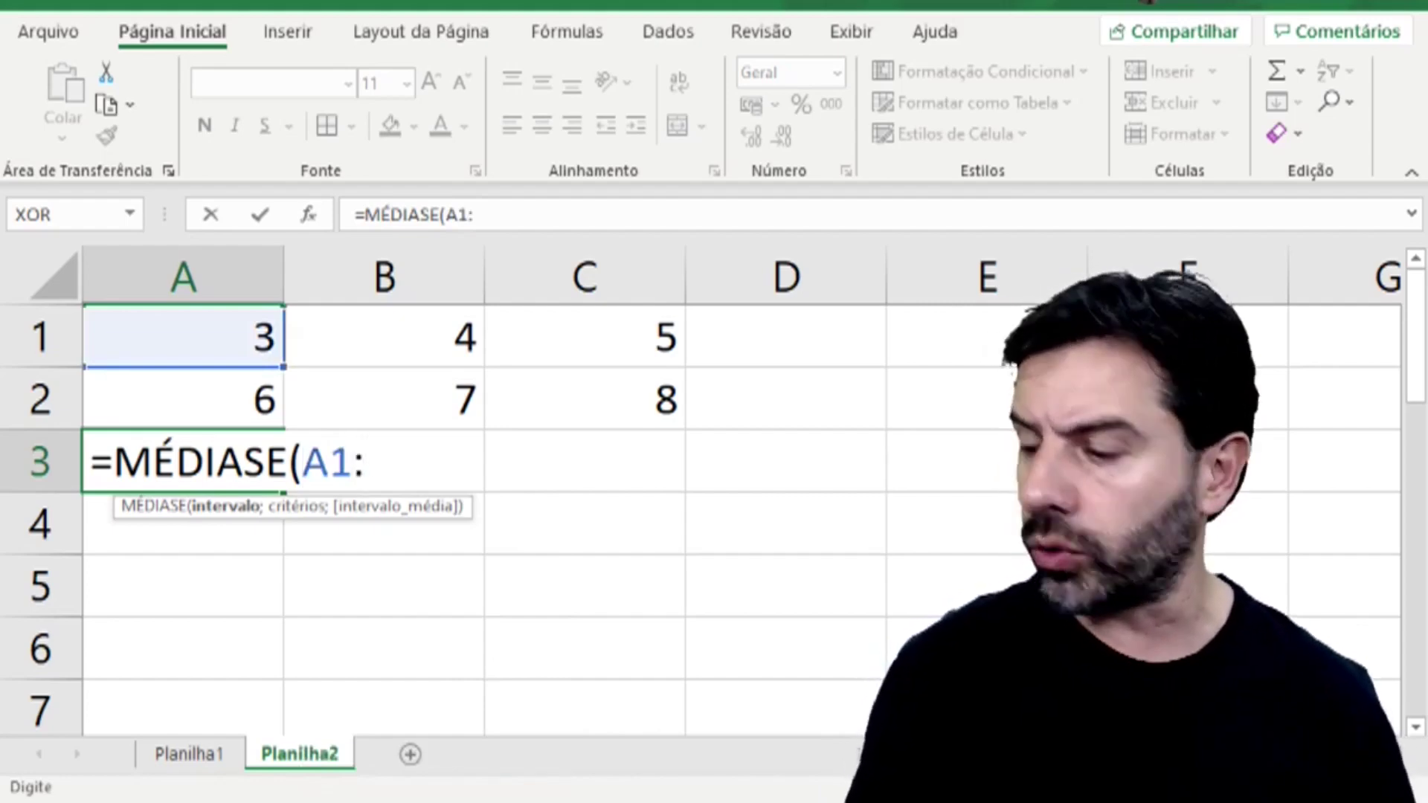
text(C2;)
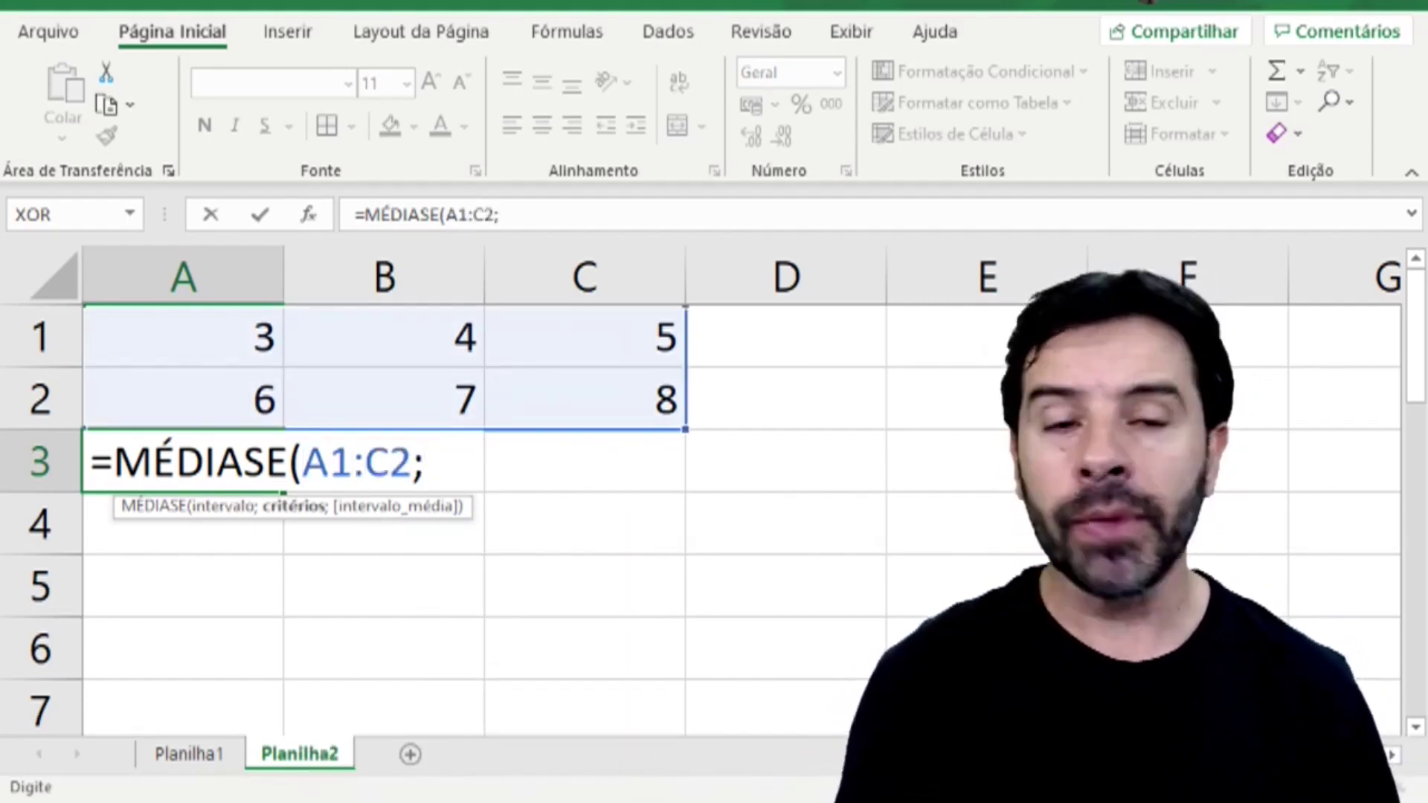
text(")
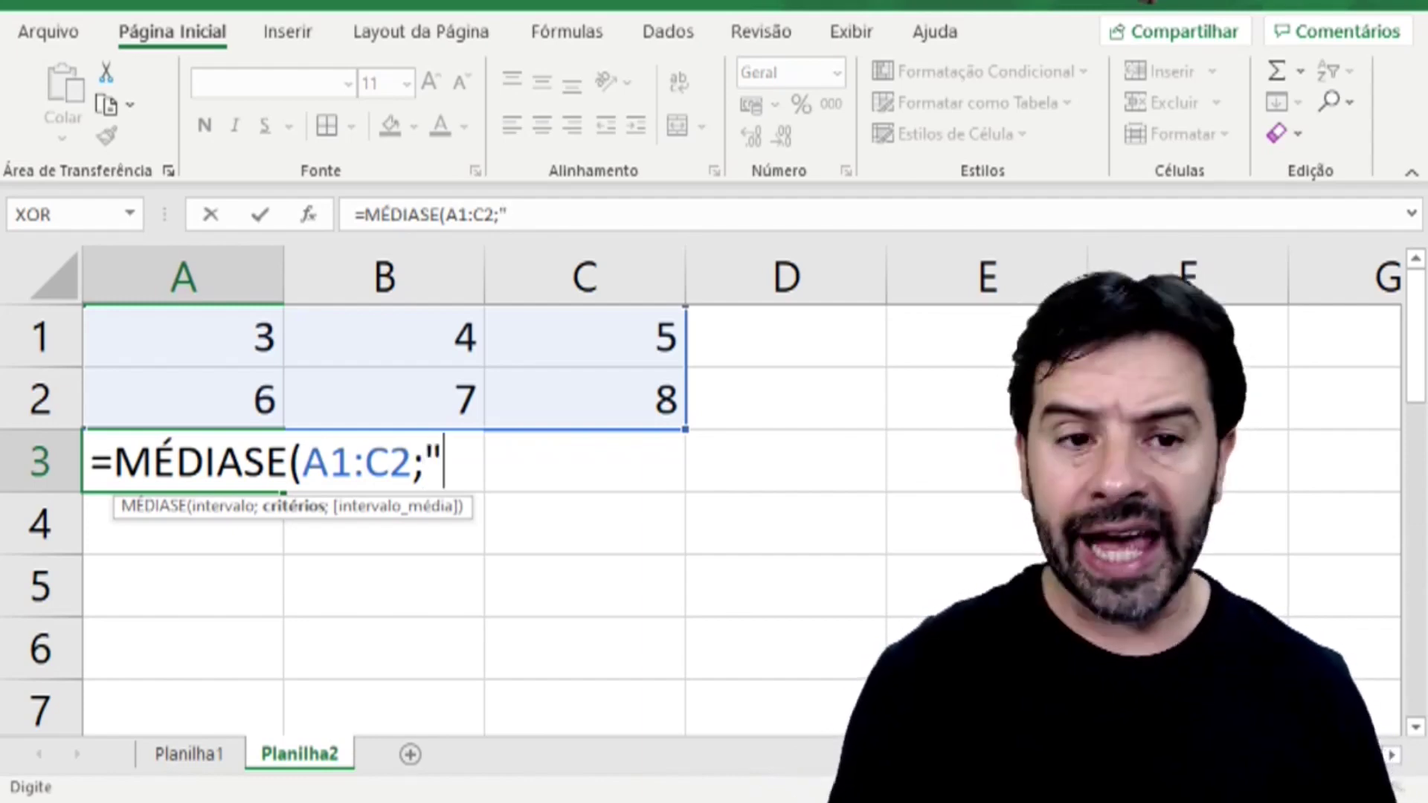
text(<)
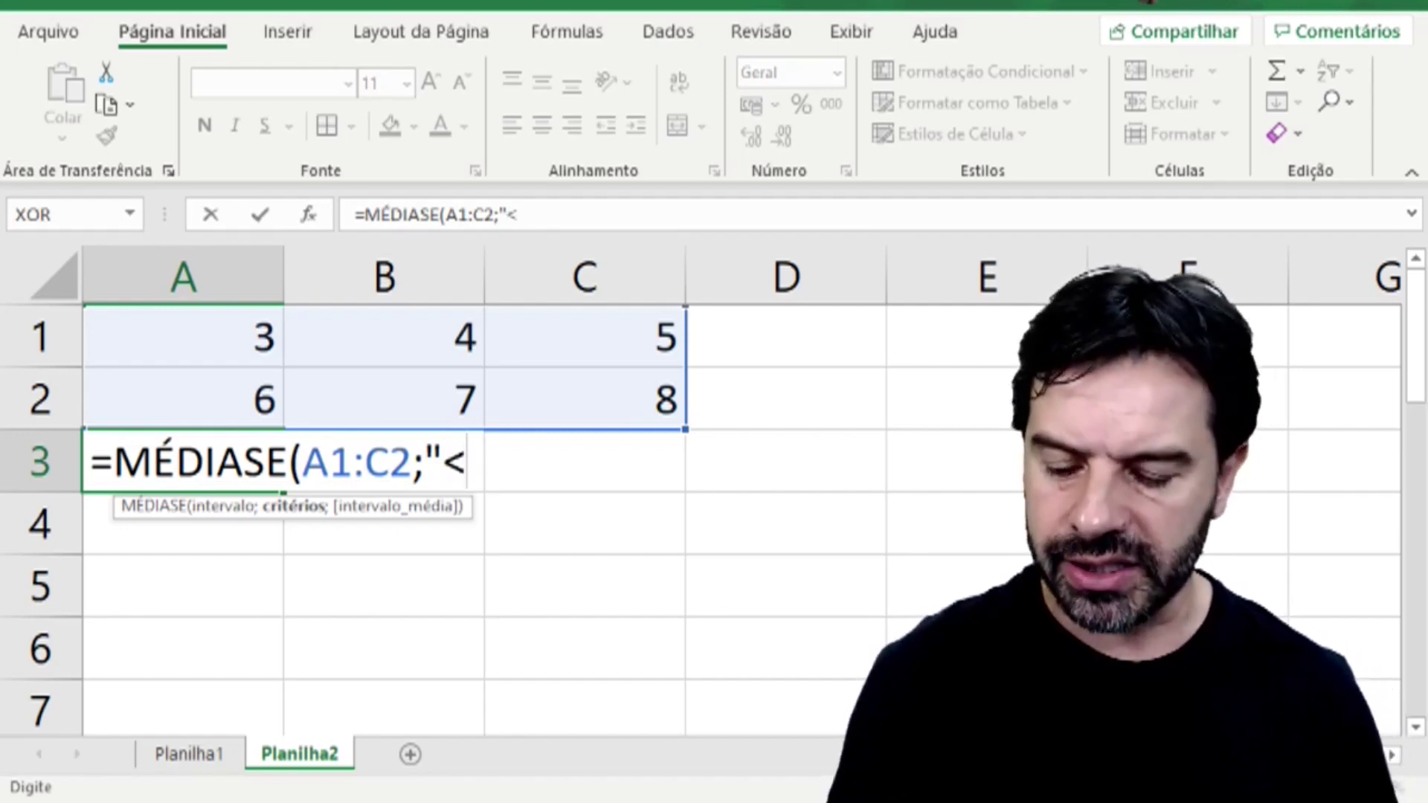
text(5"))
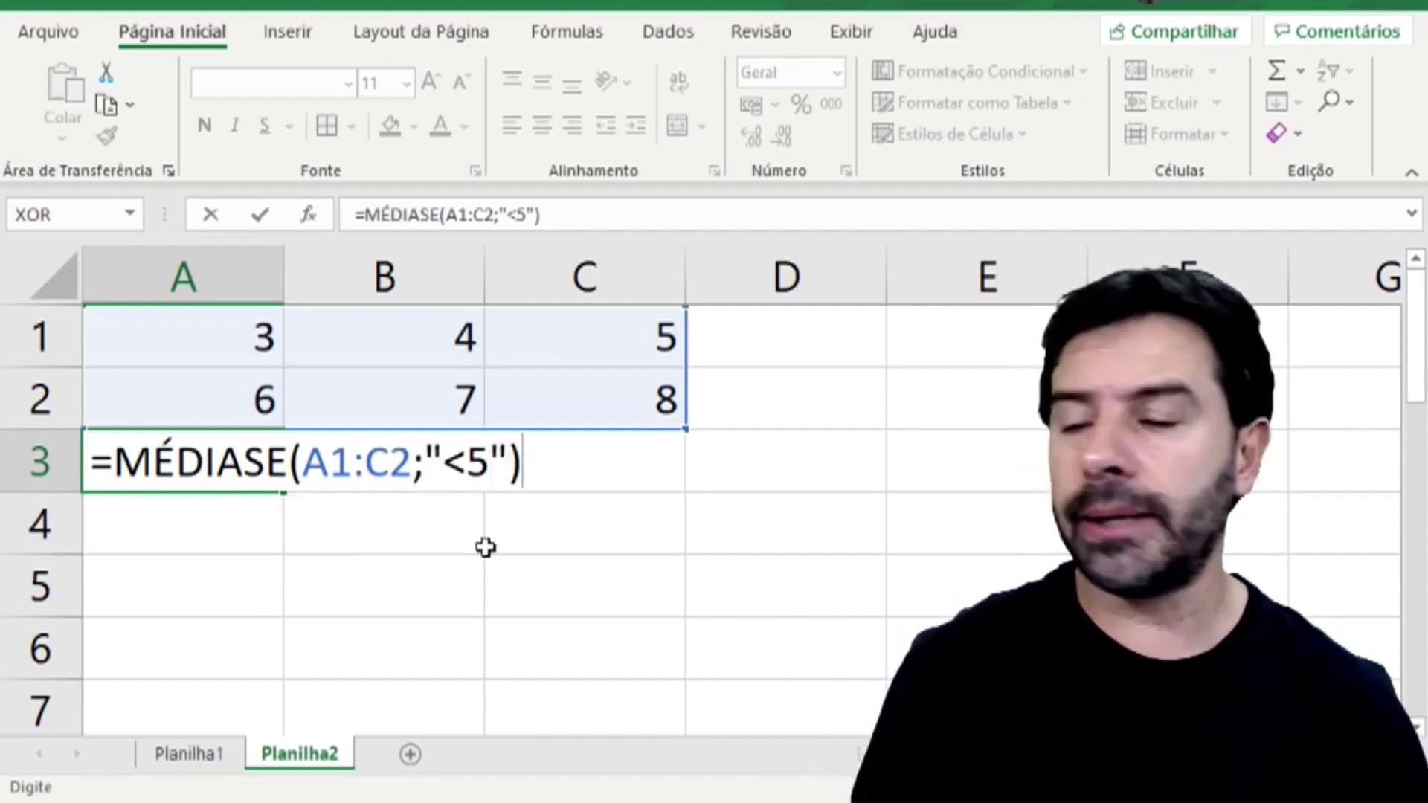
drag(303, 462, 411, 462)
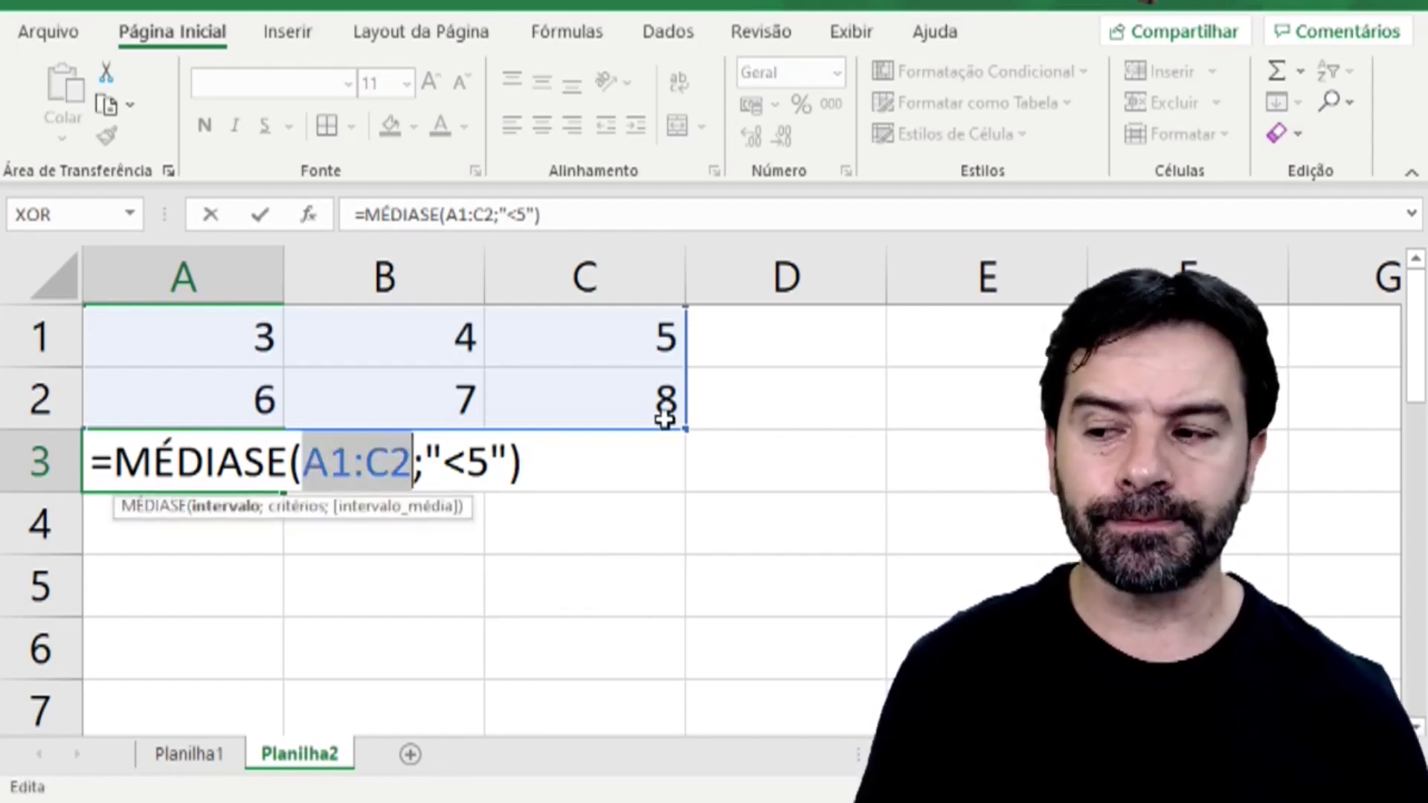
drag(425, 462, 513, 451)
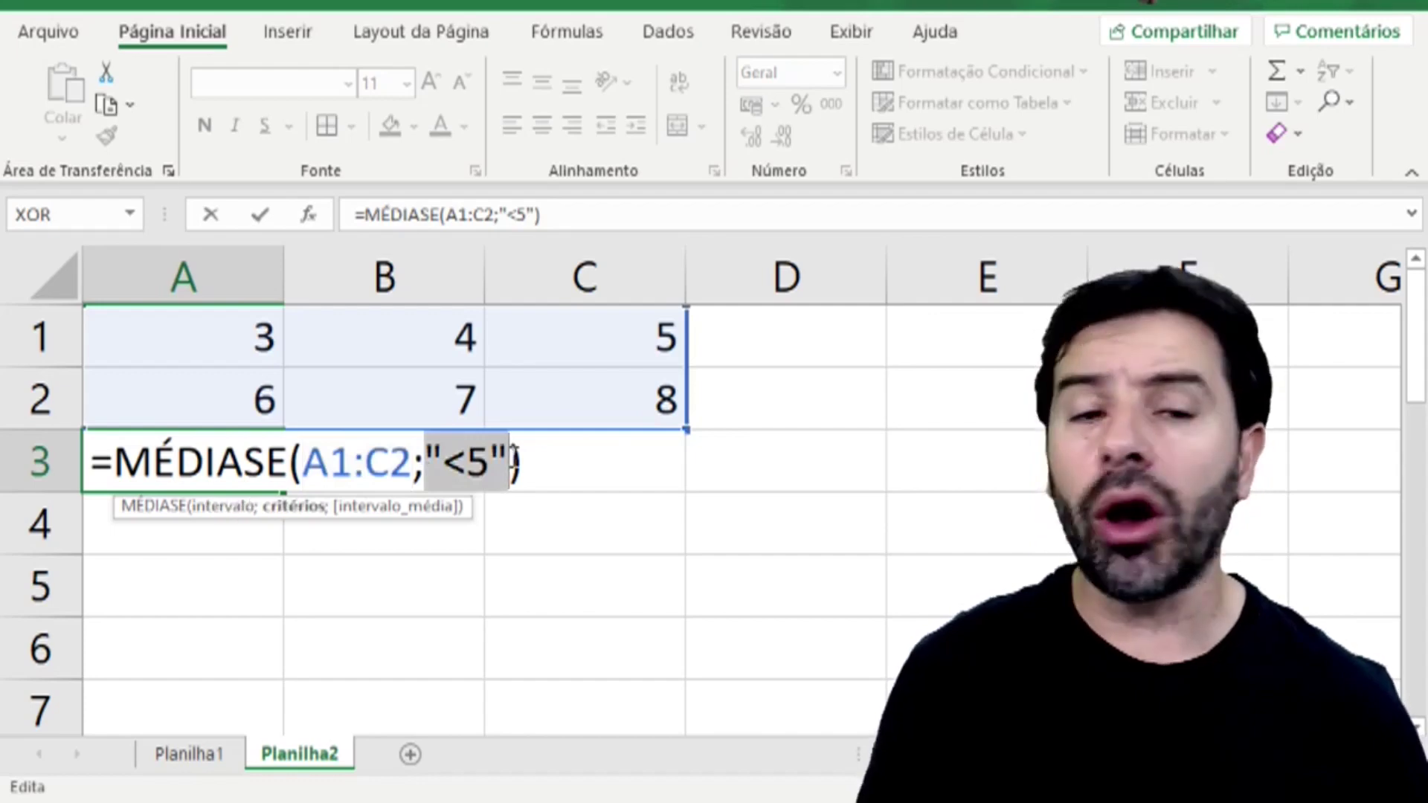
click(542, 463)
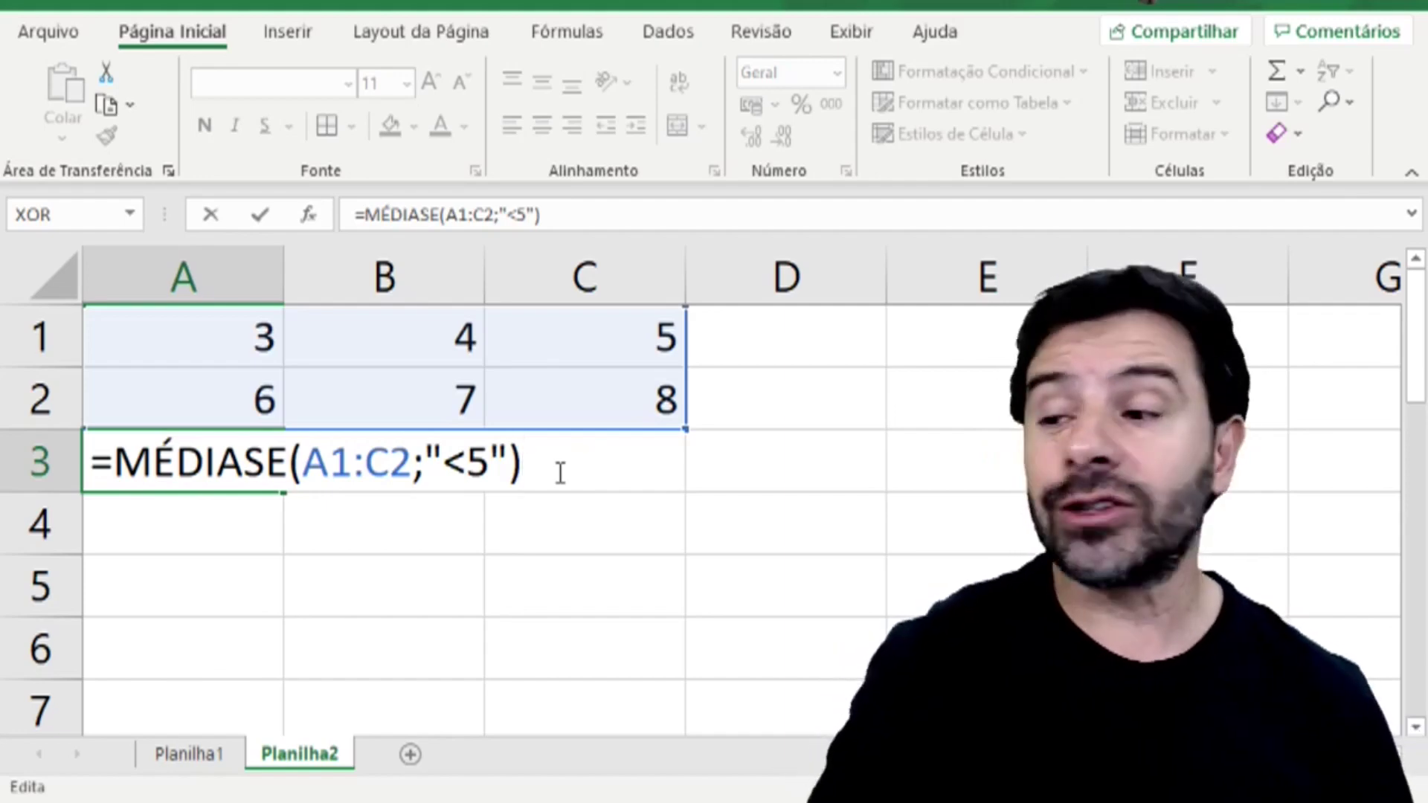
key(Return)
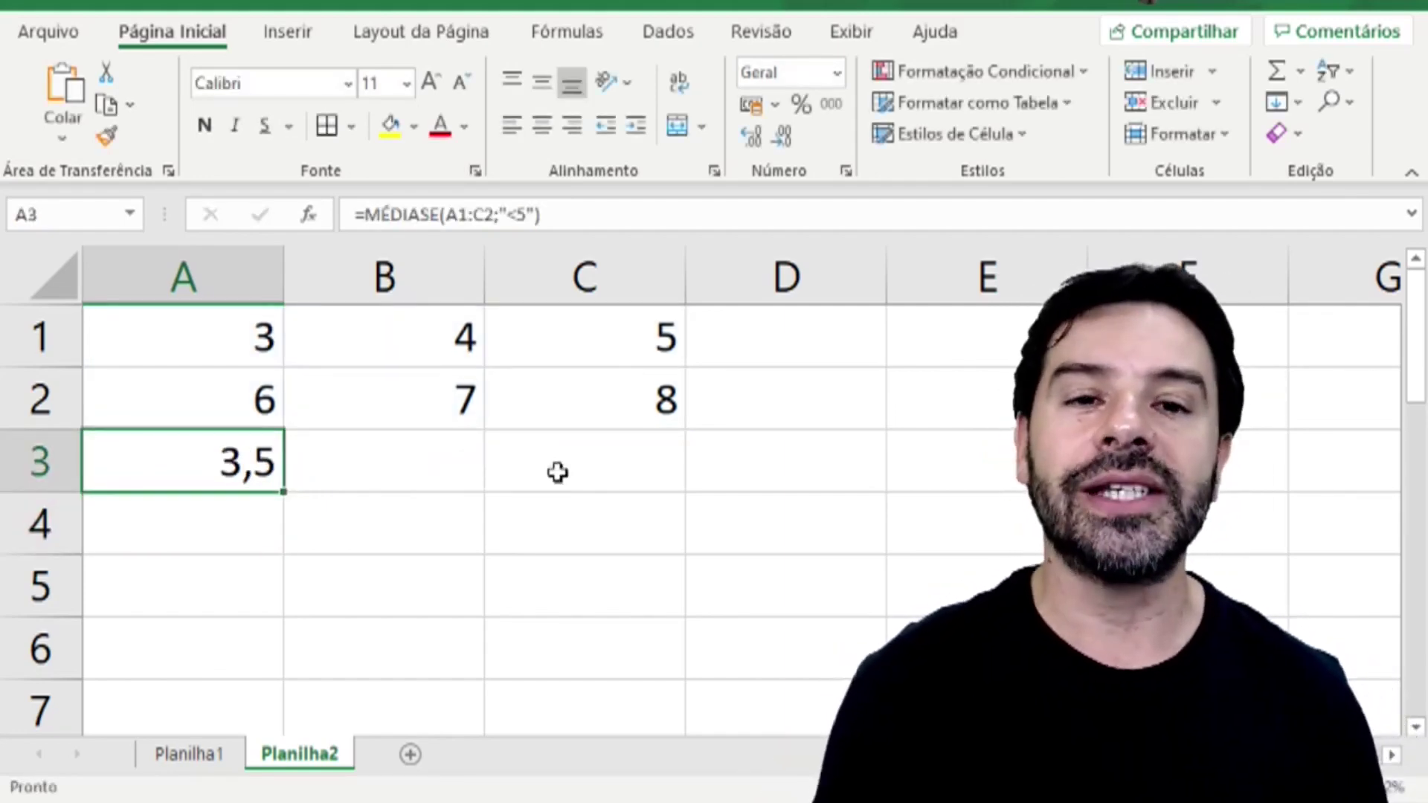
Step: Review the range and criterion used by the formula in cell A3 without changing it
key(F2)
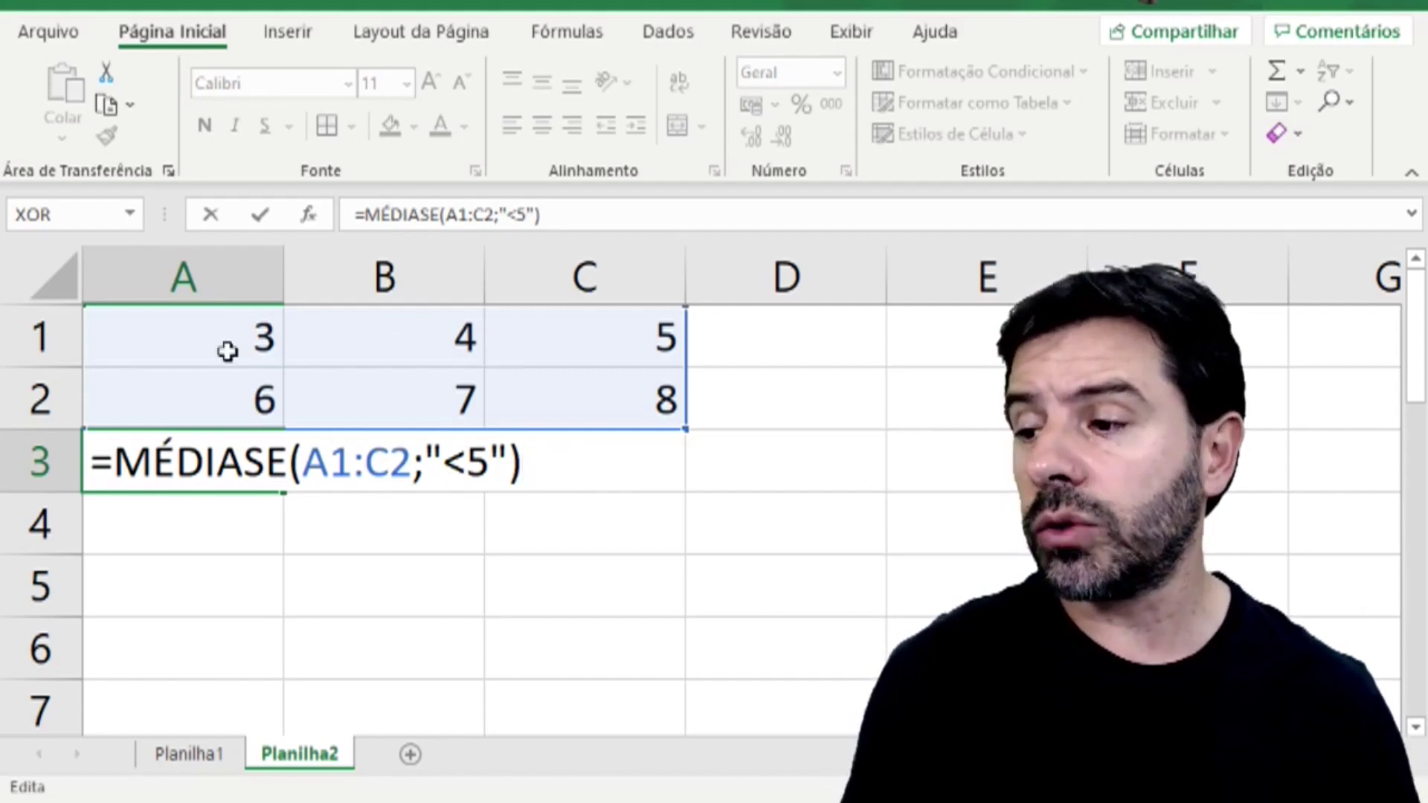
key(Return)
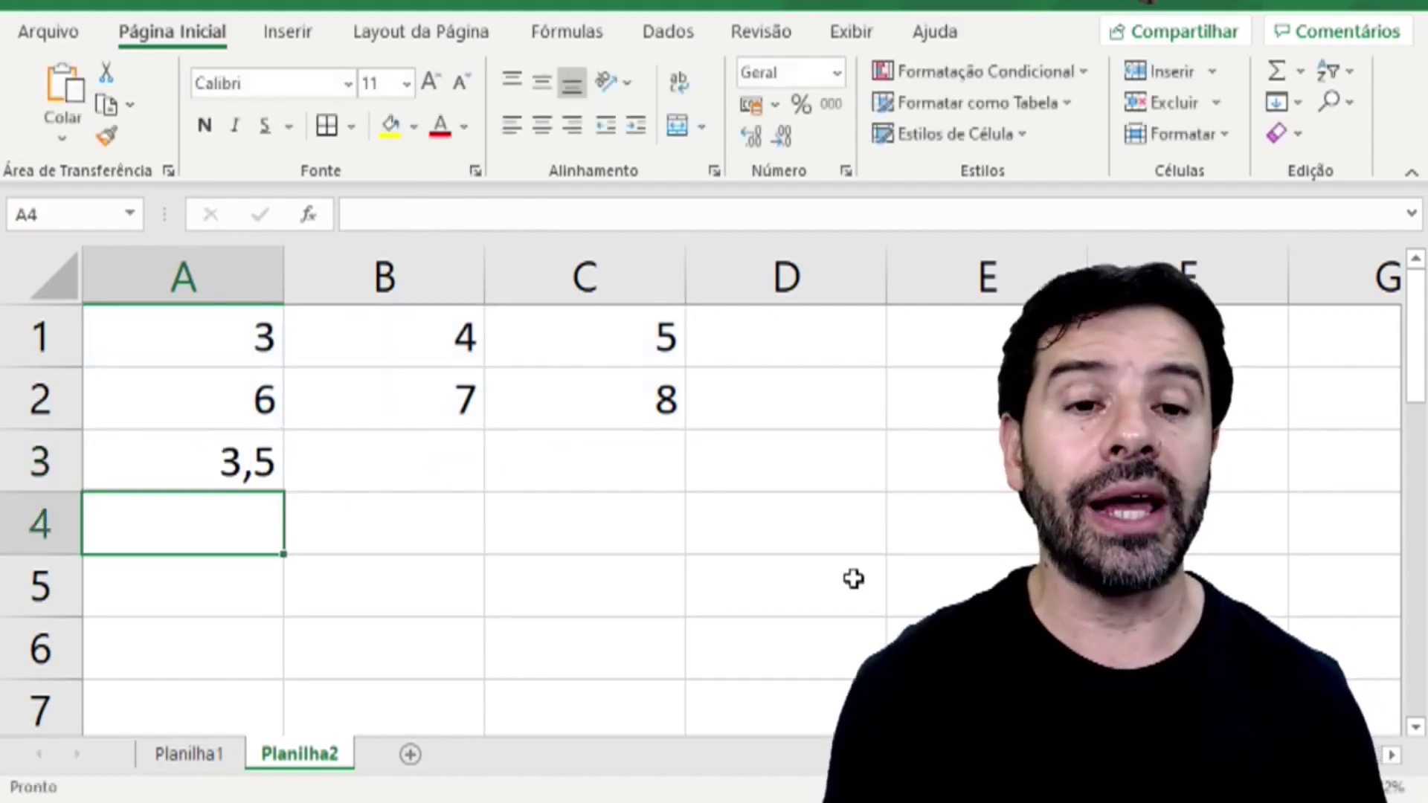
key(Up)
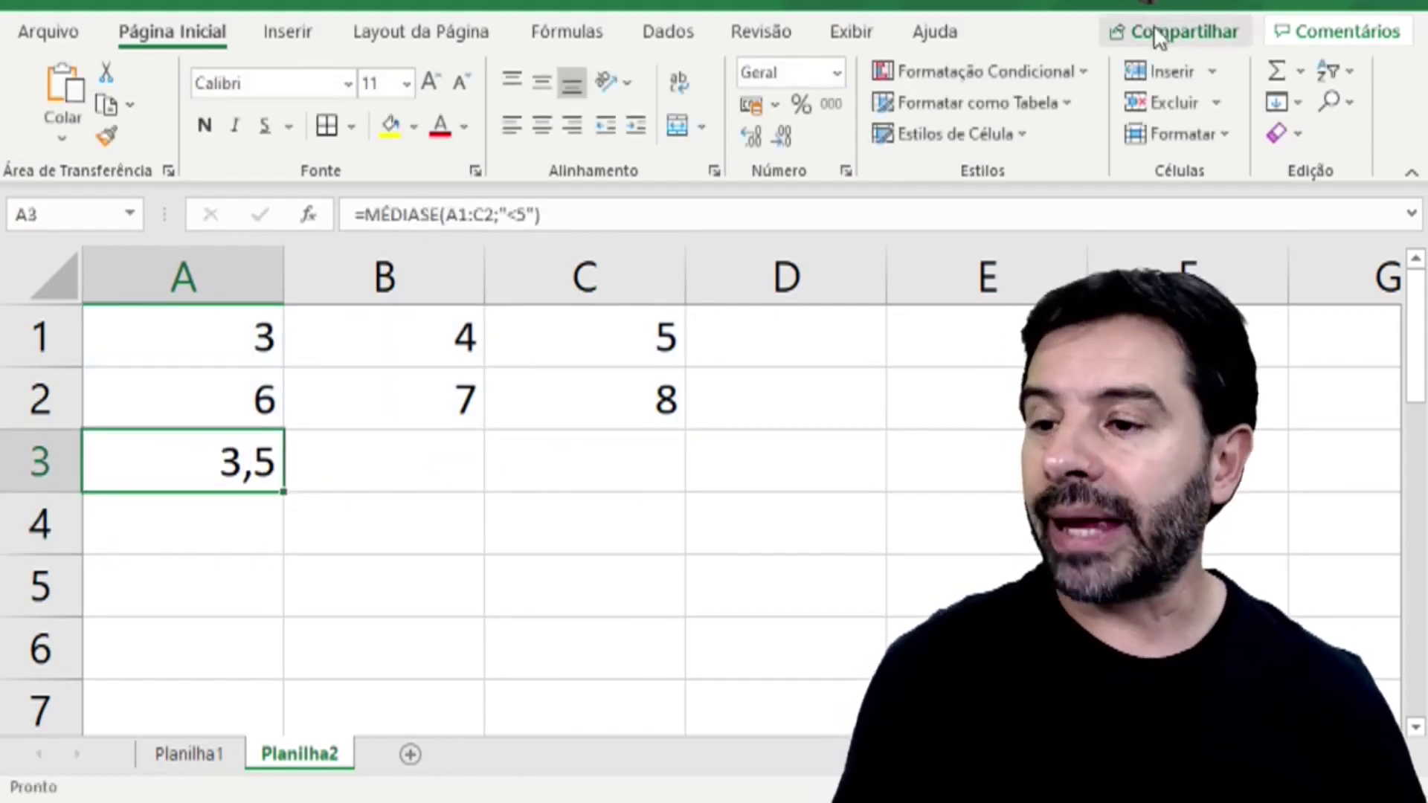